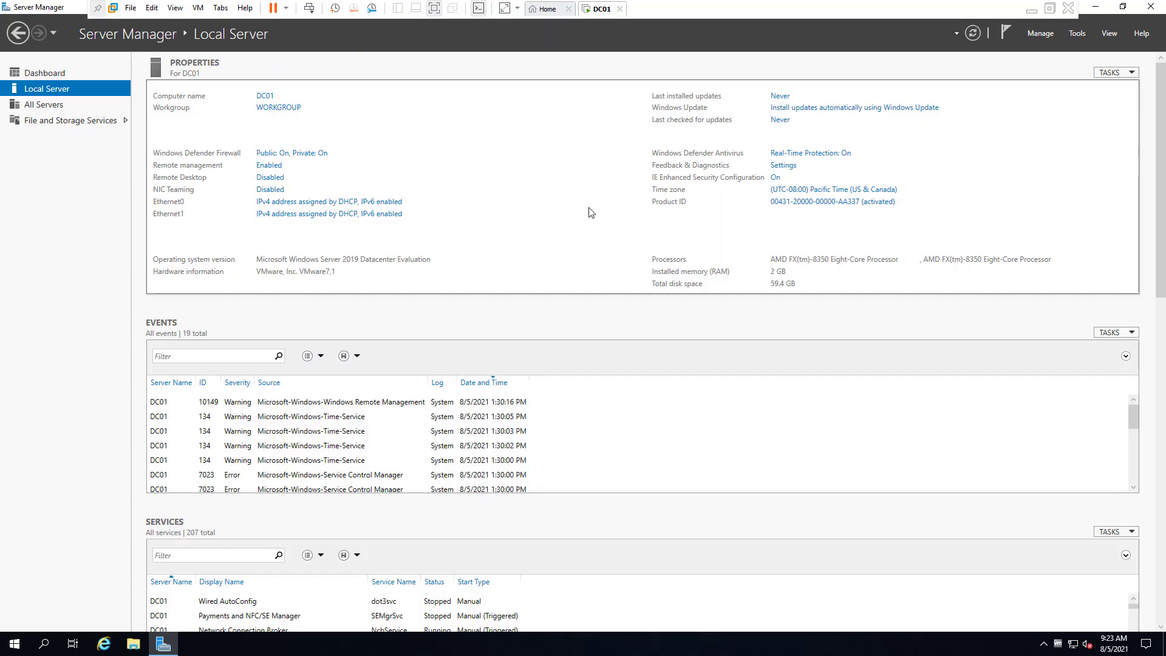
Disable IPv6 in the Ethernet1 adapter properties
left_click(338, 219)
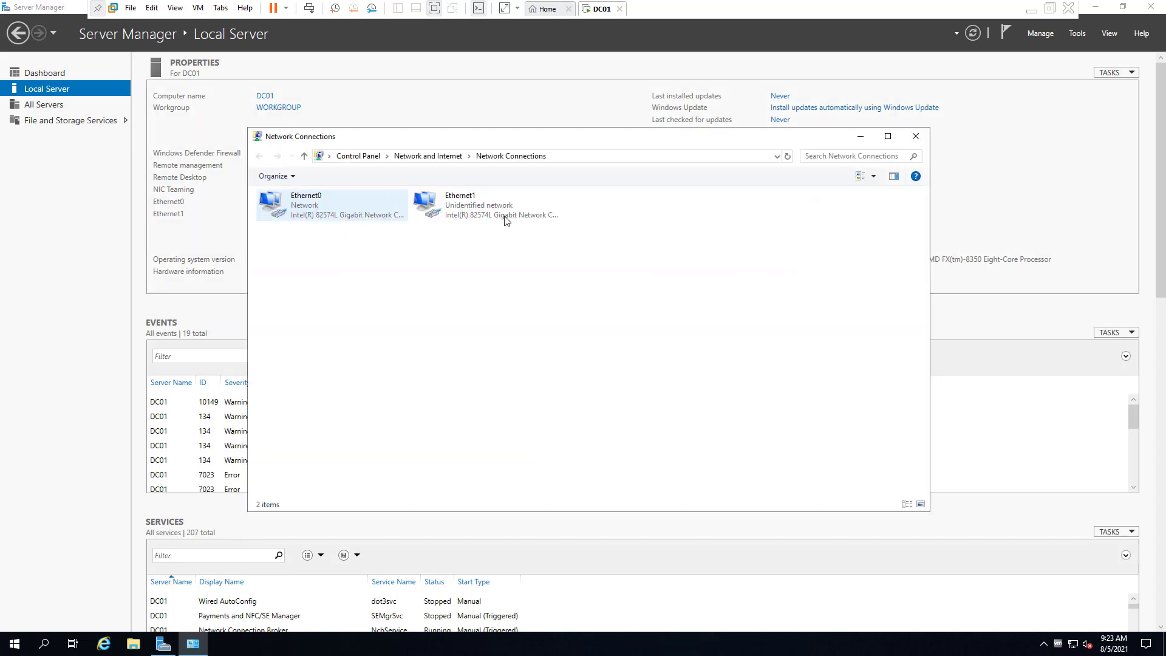
double_click(428, 218)
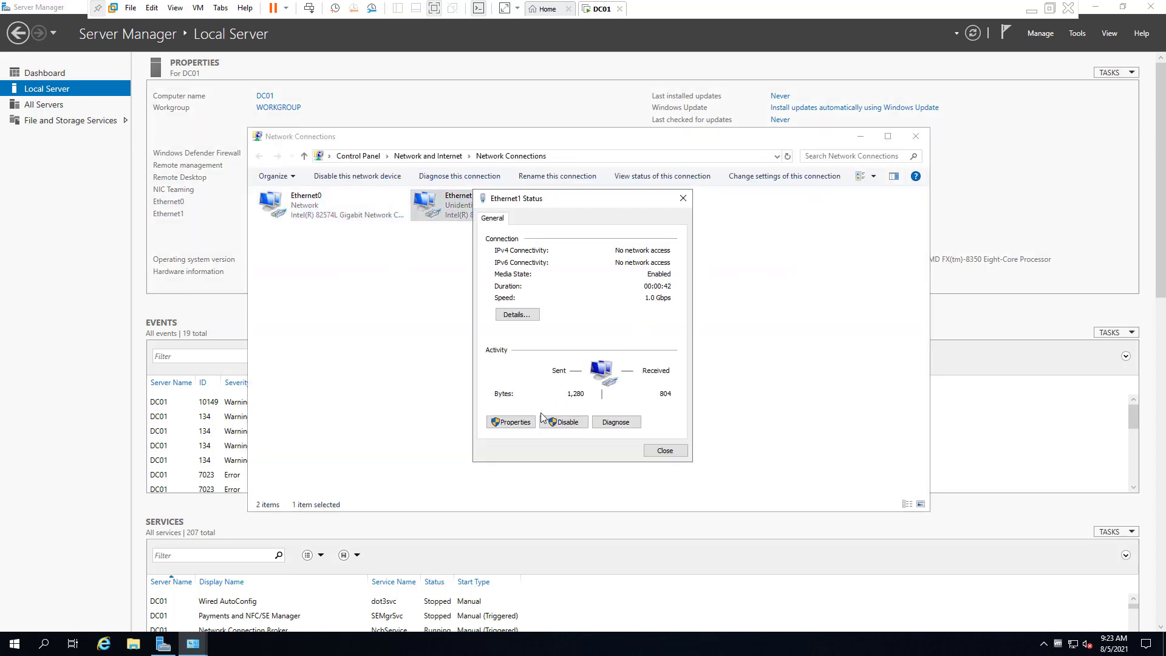
left_click(515, 422)
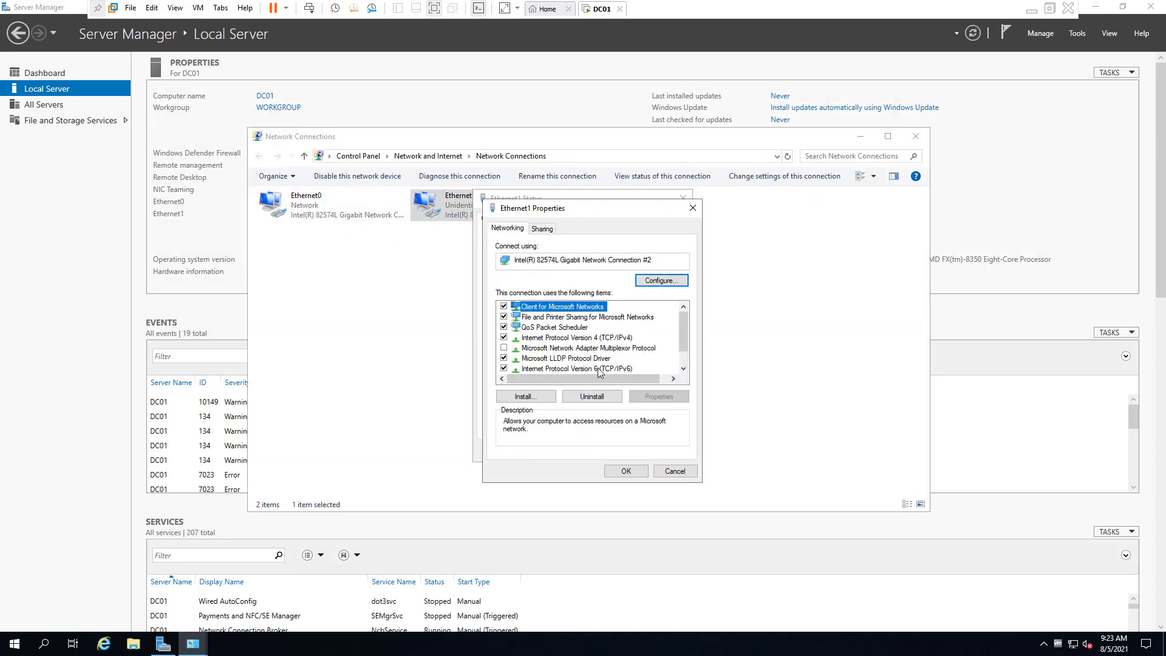
left_click(504, 369)
left_click(570, 328)
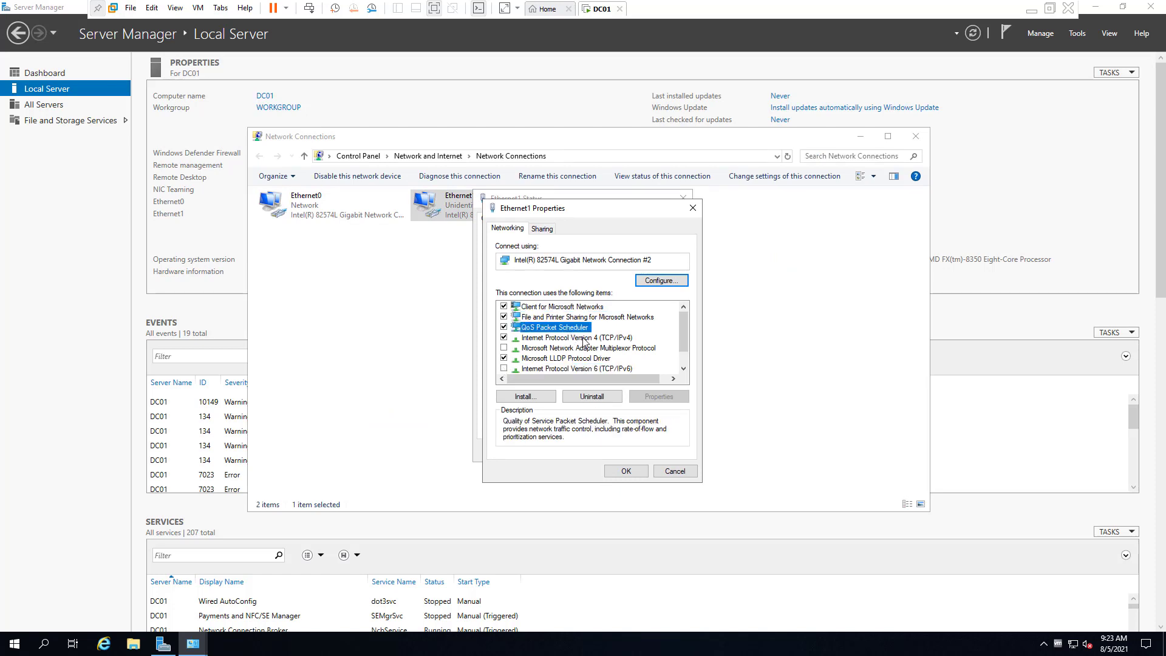
Give Ethernet1 static IPv4 192.168.1.1, mask 255.255.255.0, gateway 192.168.1.0, DNS 192.168.1.1
left_click(583, 339)
left_click(658, 396)
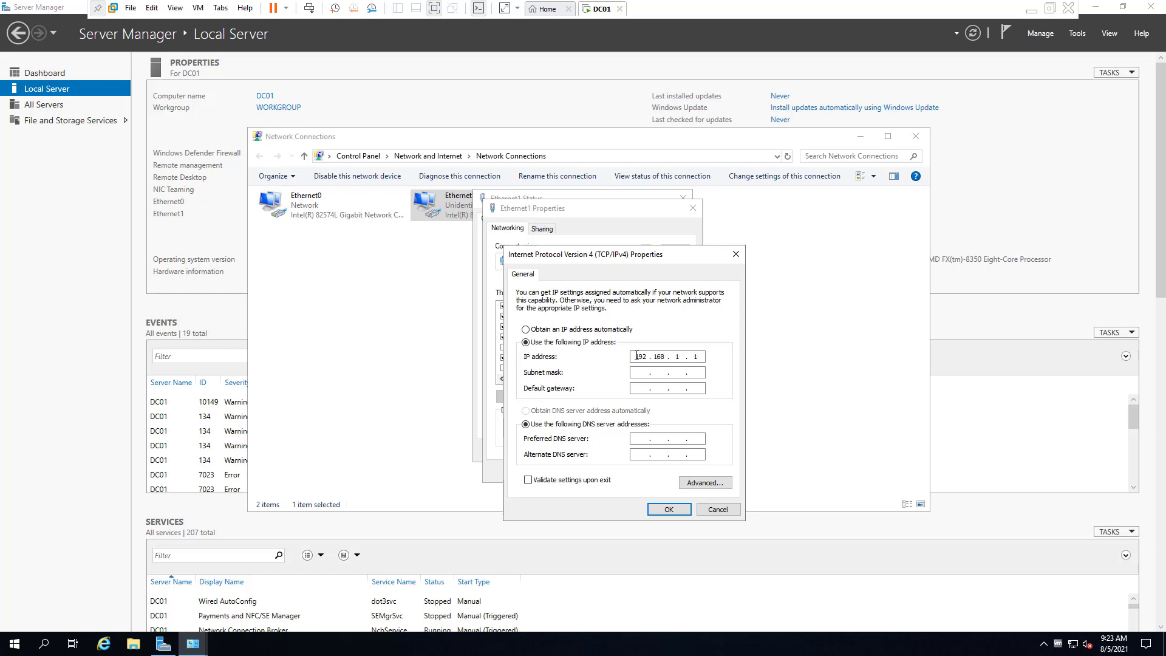
key("Tab")
key("Tab")
key("Tab")
key("Tab")
double_click(641, 437)
left_click(670, 510)
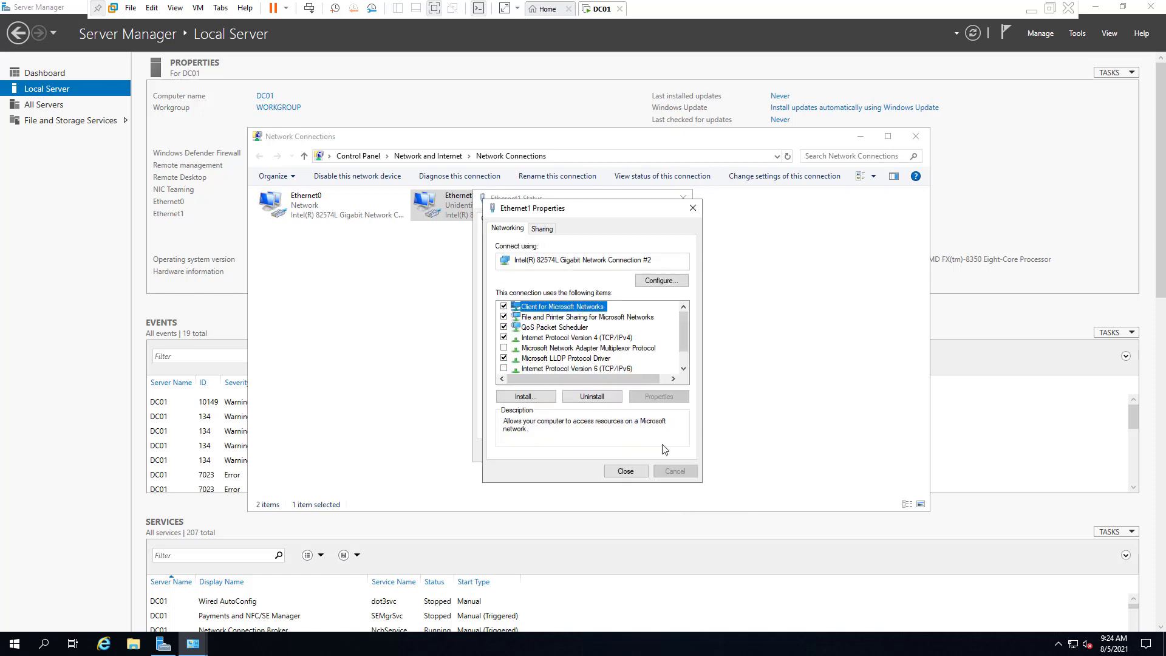
left_click(626, 472)
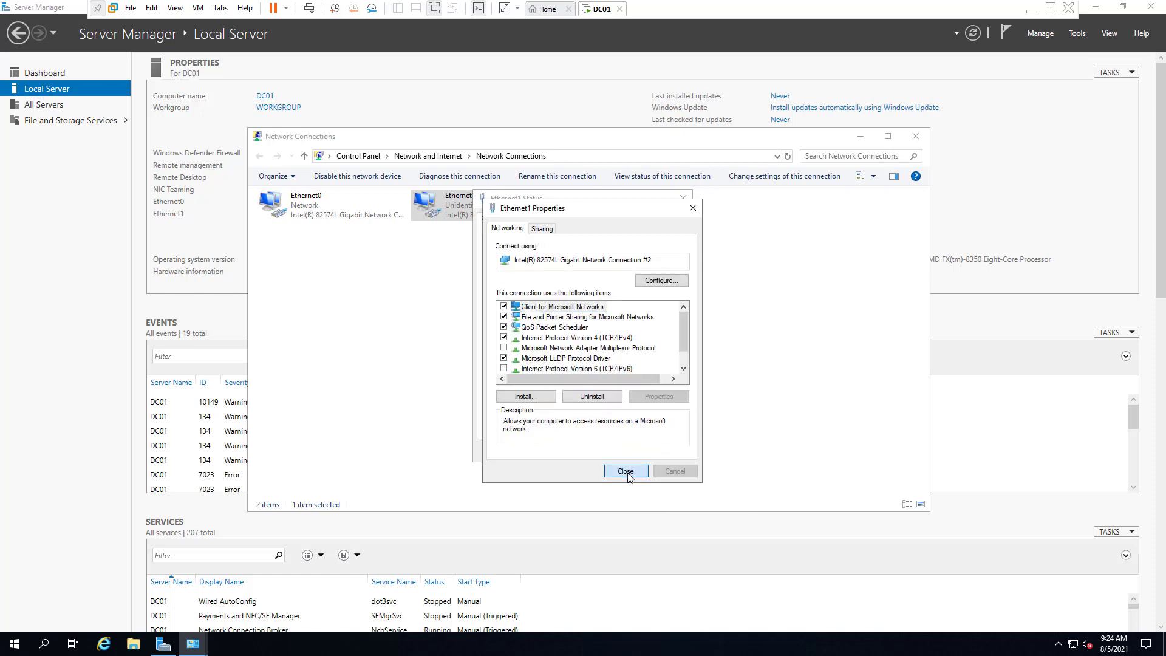
left_click(674, 456)
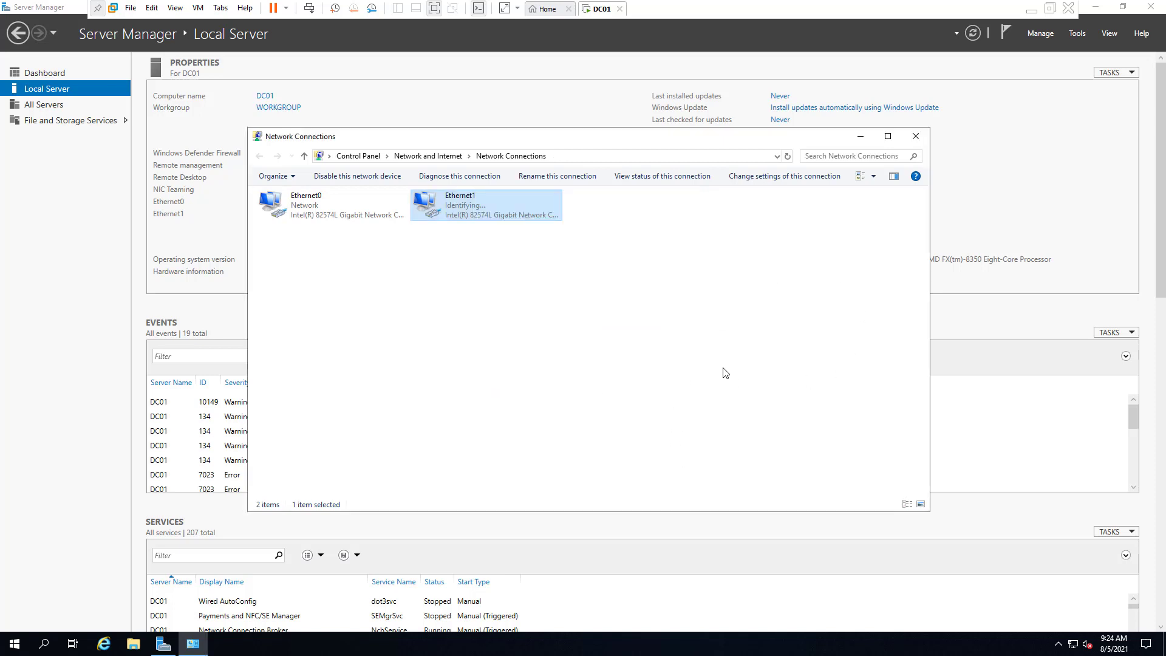
left_click(829, 191)
Refresh Local Server, then disable the Ethernet0 adapter in Network Connections
left_click(916, 136)
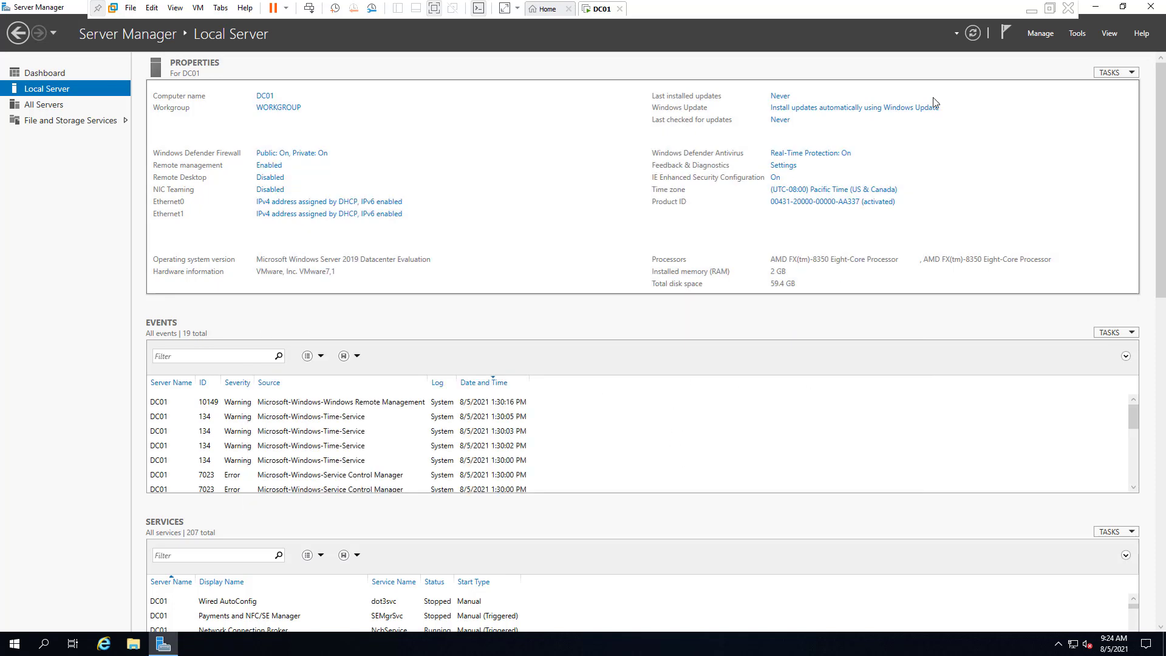
left_click(972, 34)
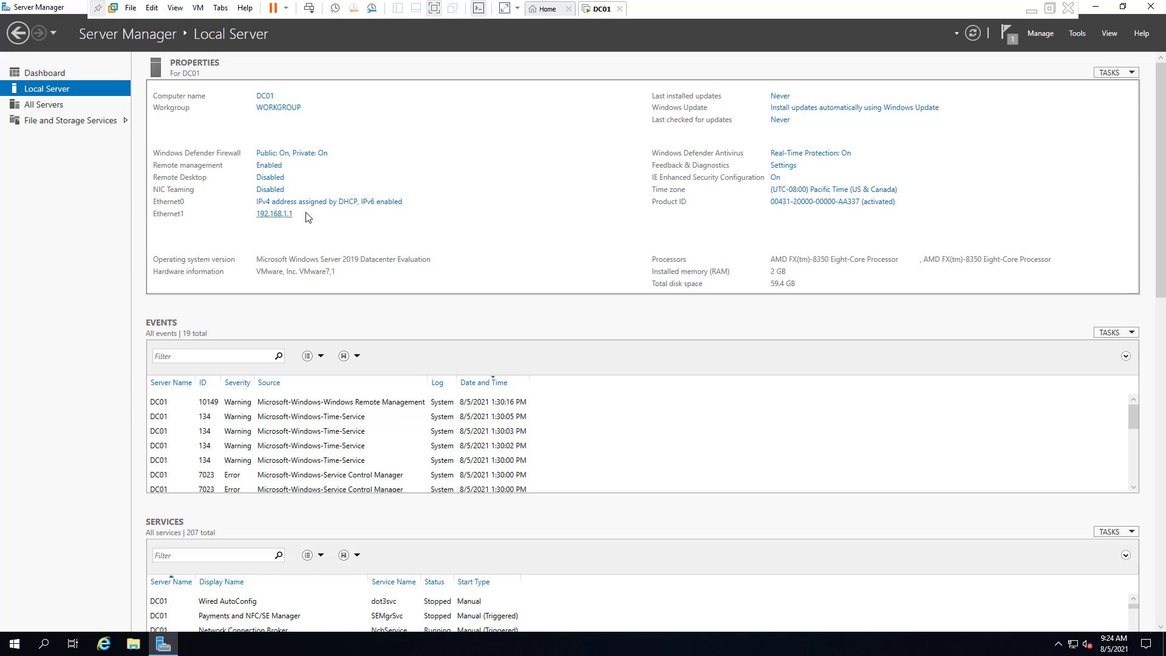
left_click(362, 207)
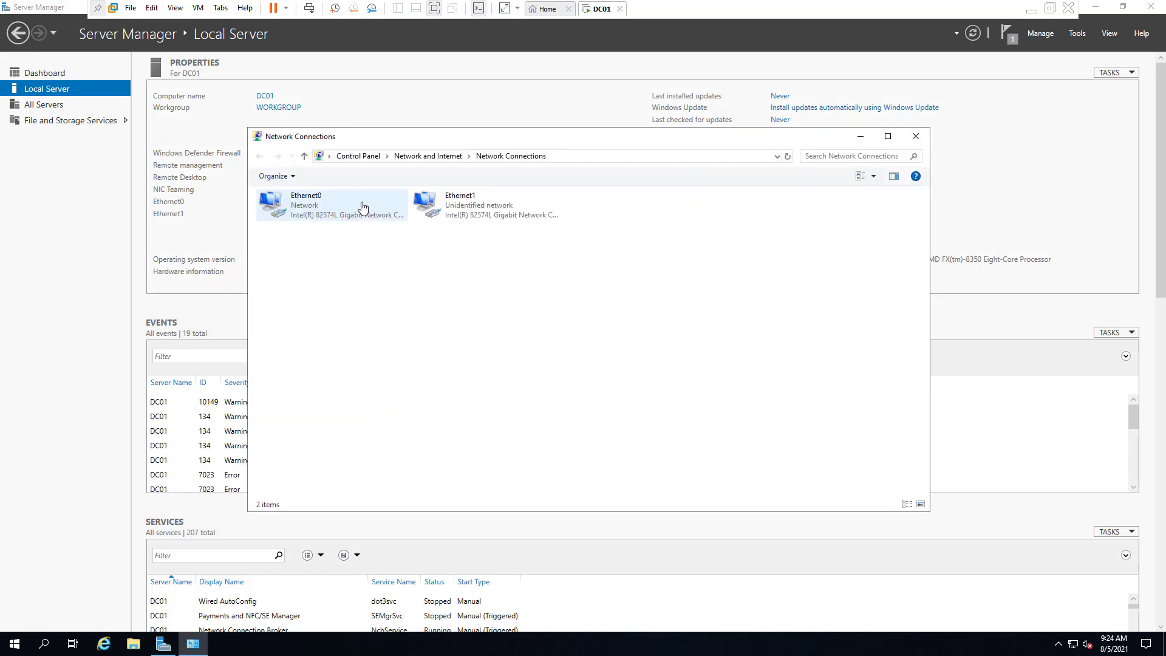
right_click(316, 213)
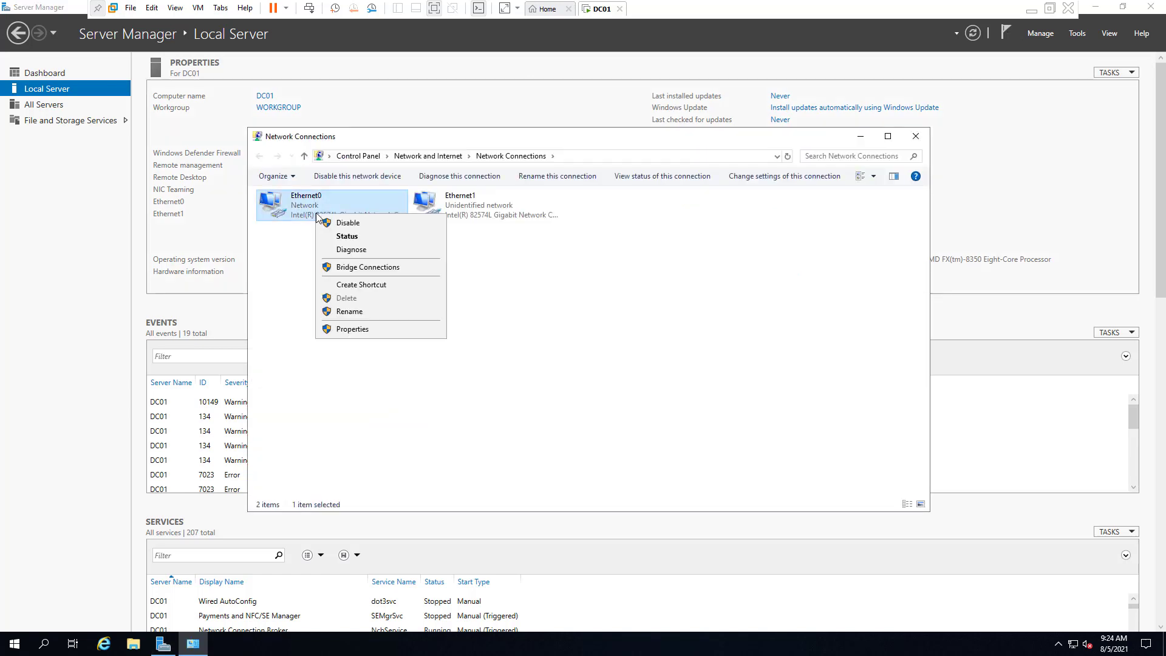
left_click(360, 223)
left_click(669, 361)
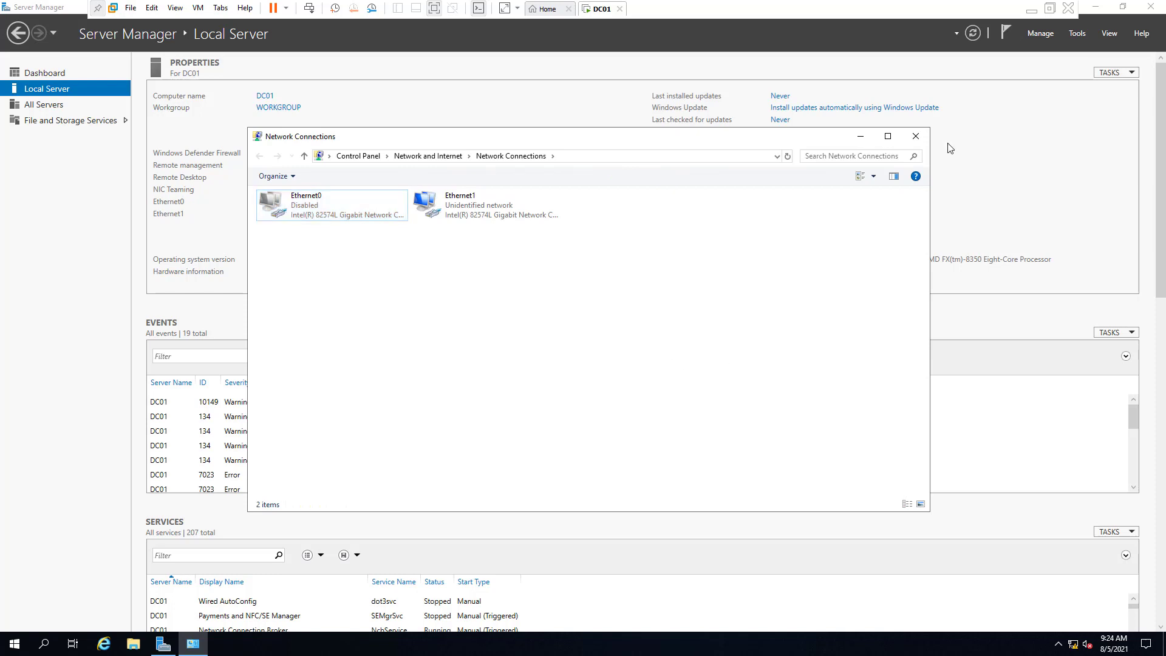
left_click(916, 136)
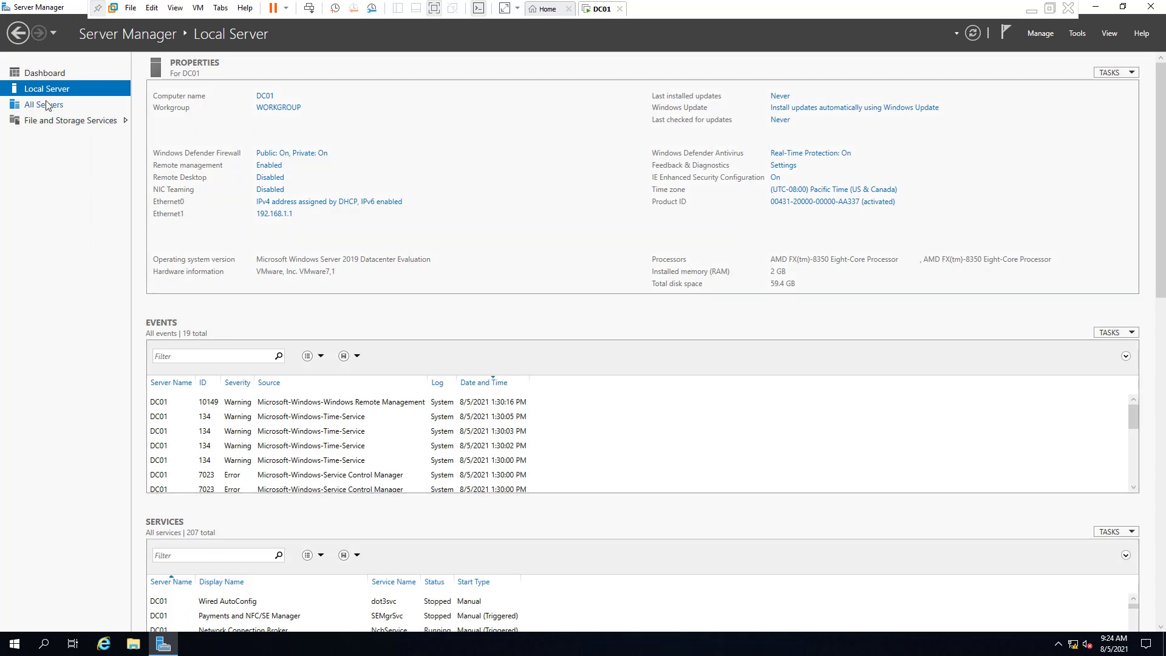
Show the Dashboard and briefly open, then close, the Add Roles and Features Wizard
left_click(49, 74)
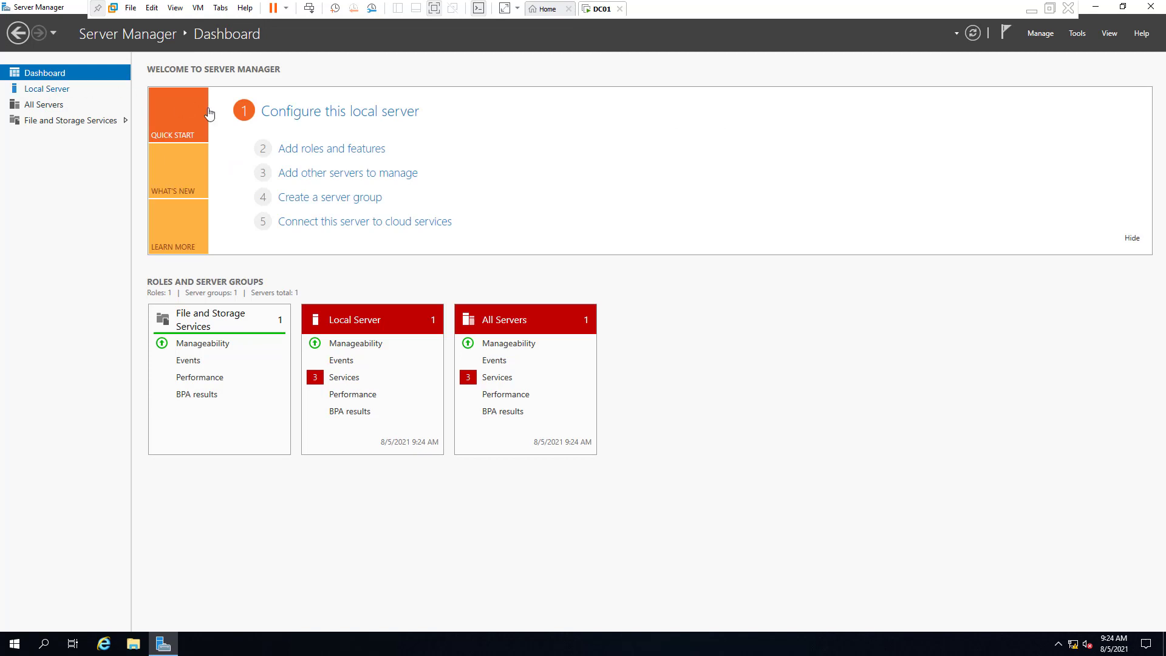
left_click(325, 150)
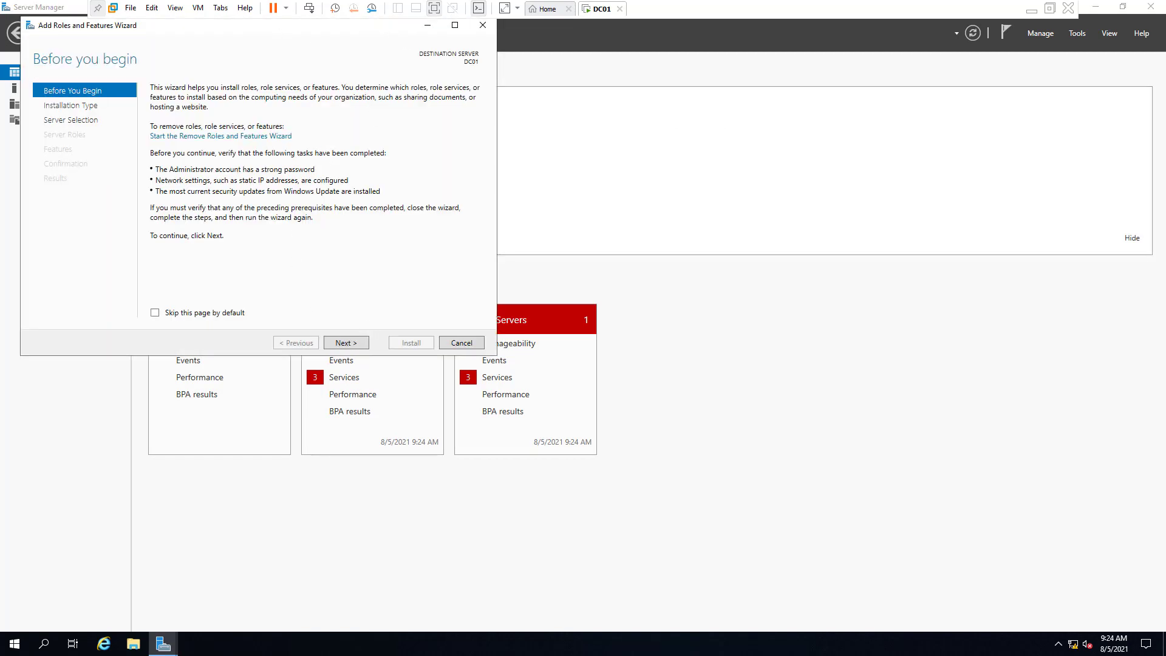
left_click_drag(366, 35, 590, 138)
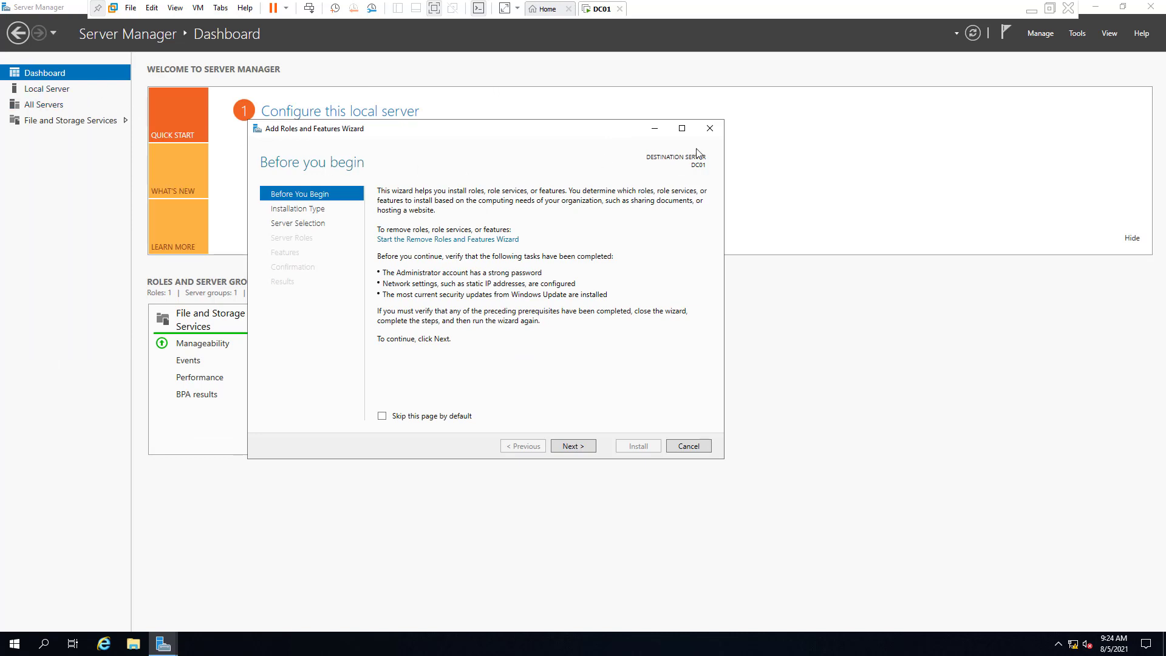
left_click(709, 128)
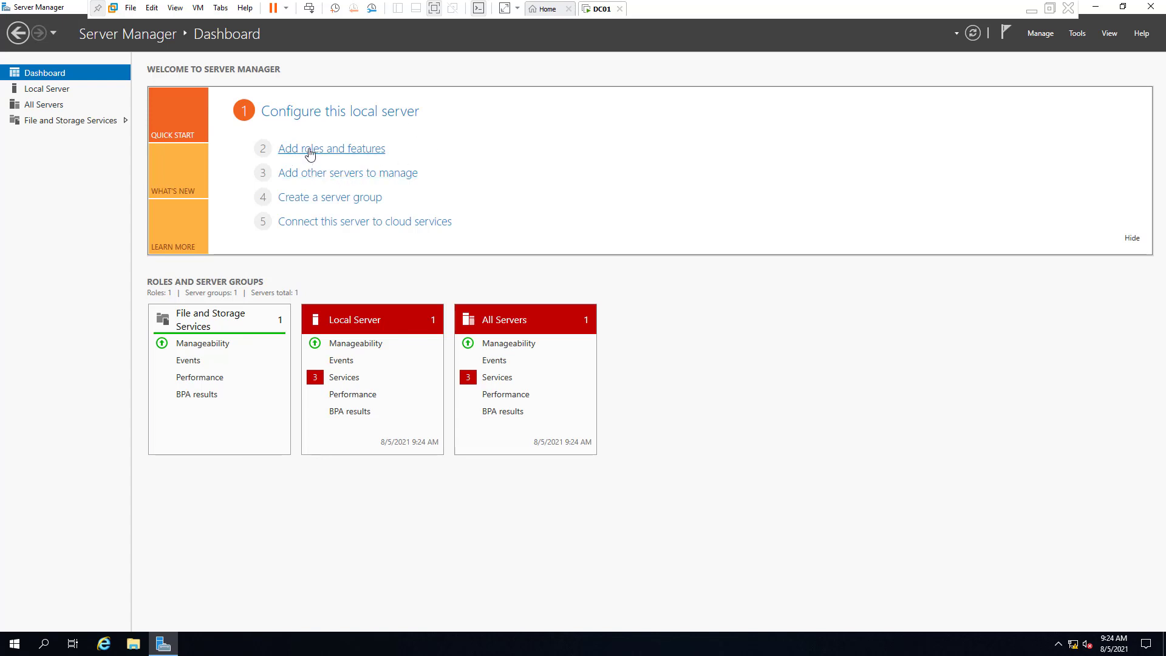
left_click(1048, 35)
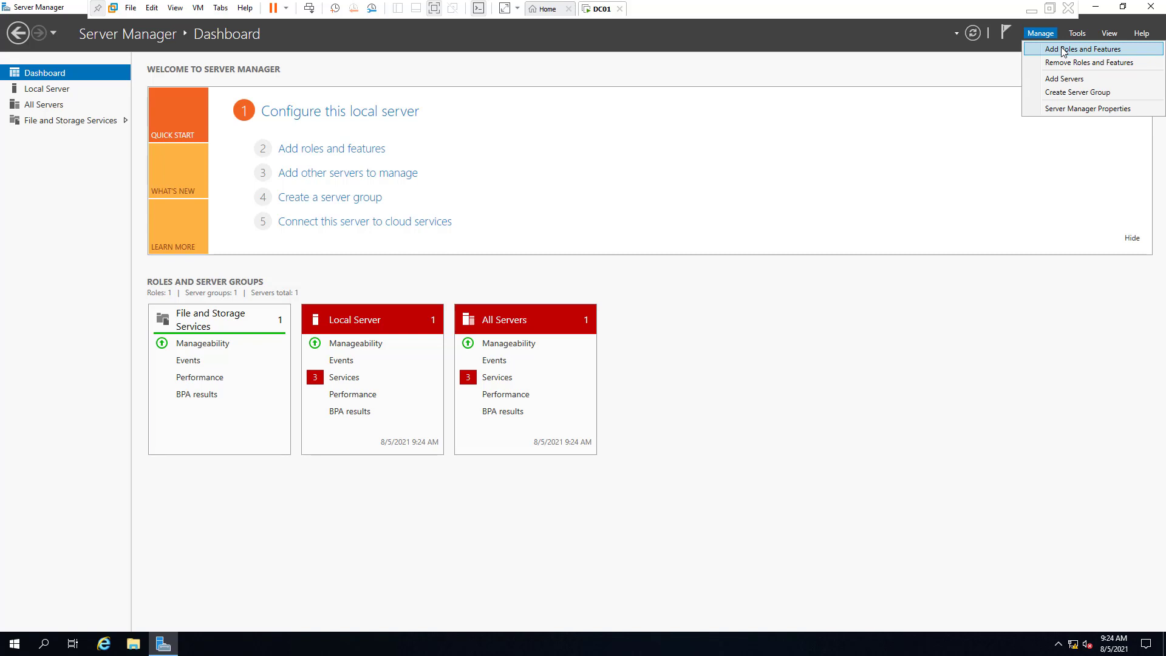
left_click(838, 338)
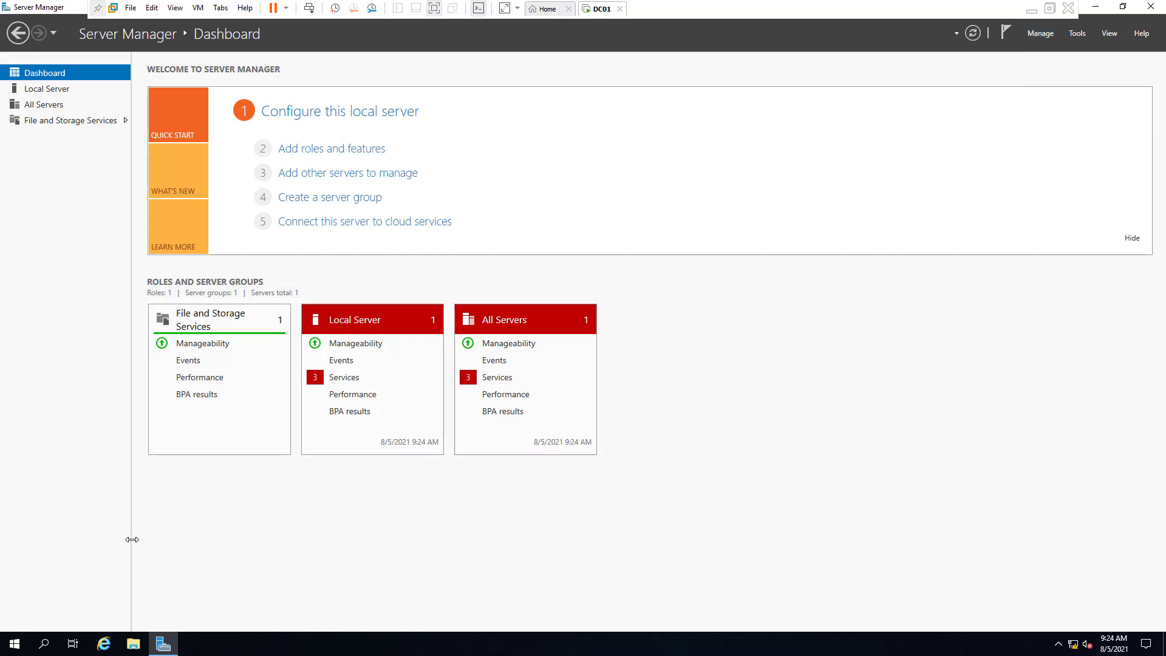
Launch Windows PowerShell from the Start menu and minimize it
left_click(14, 644)
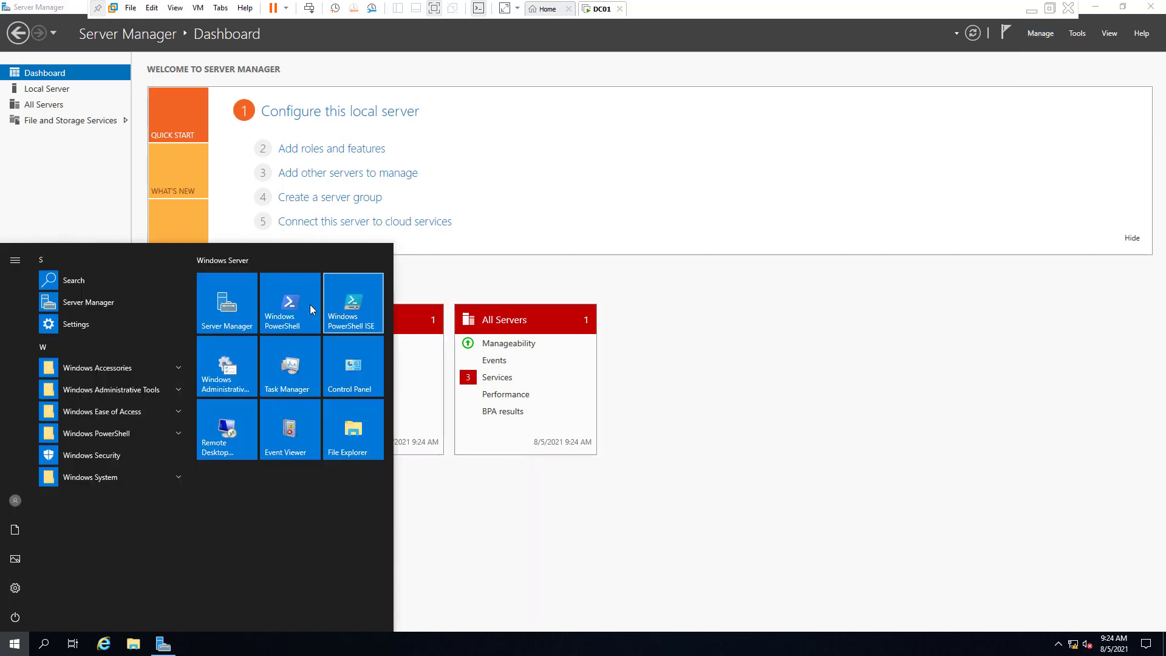
left_click(297, 304)
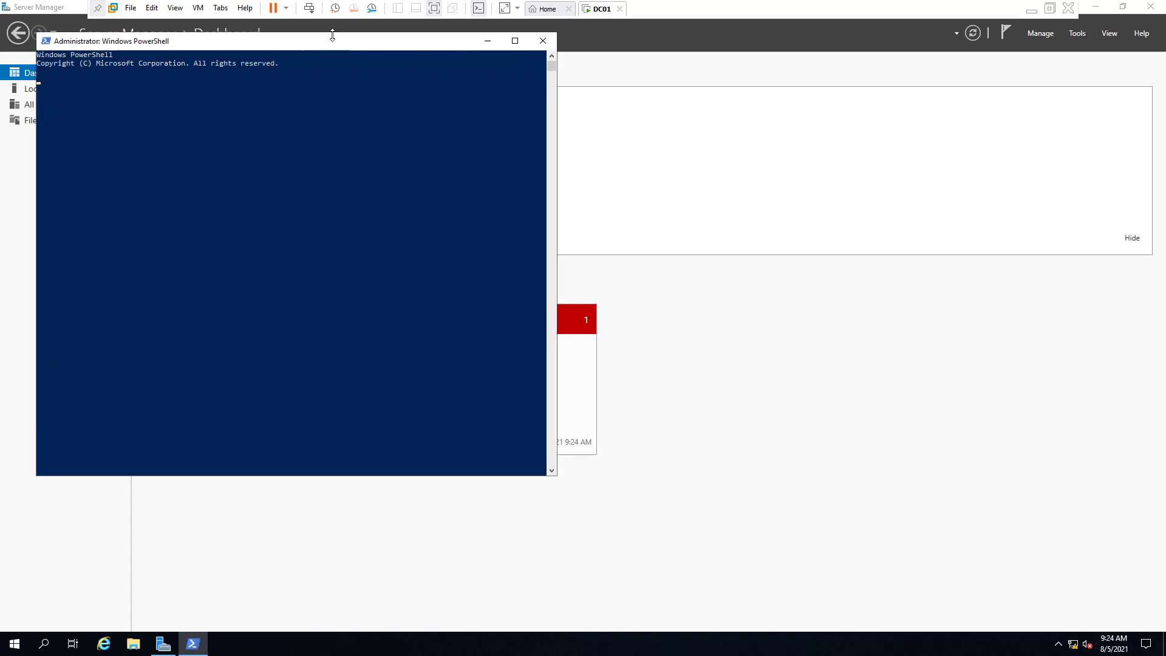
left_click(493, 42)
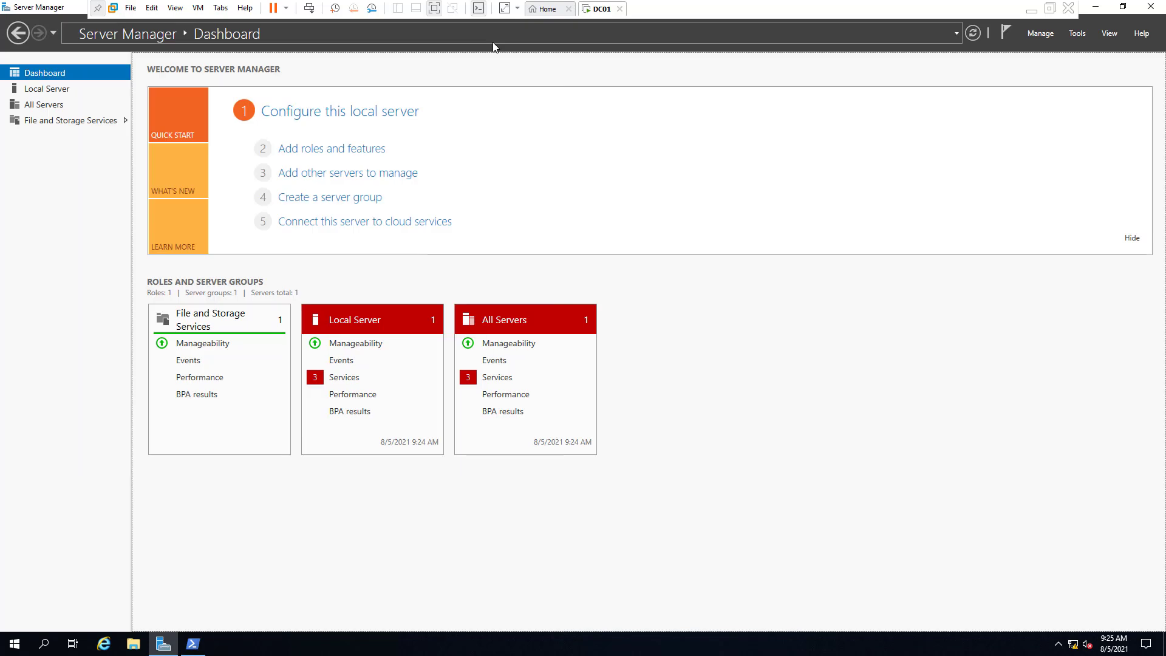
Open the Add Roles and Features Wizard, check the destination server's IP address, then cancel
left_click(324, 153)
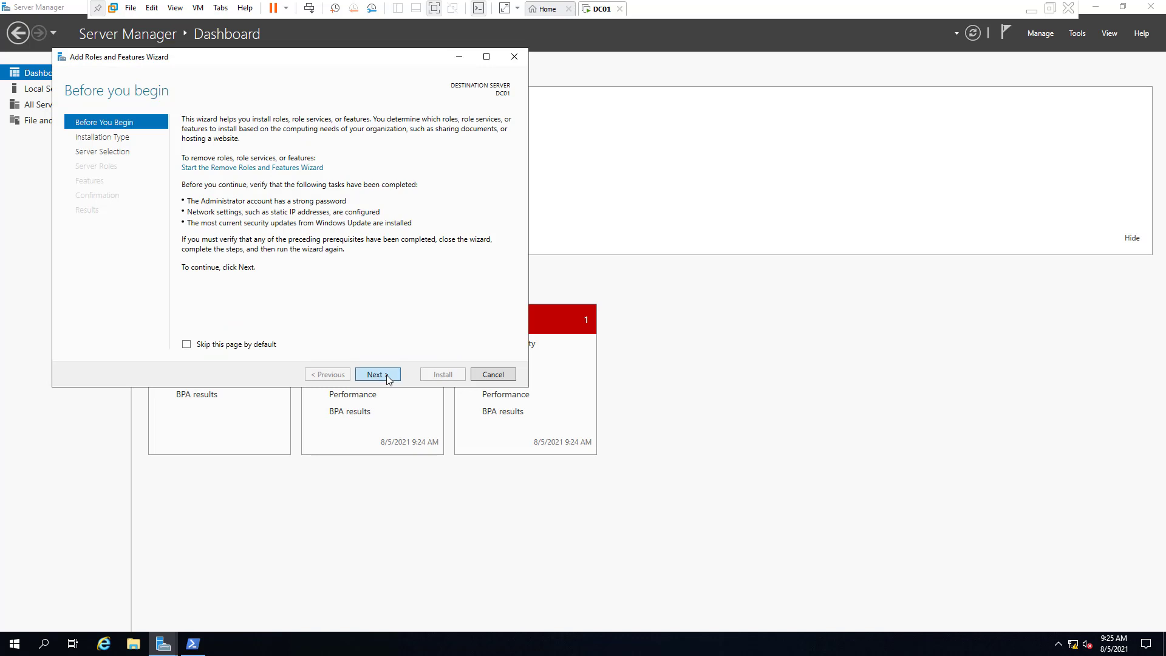
left_click(375, 375)
left_click(387, 376)
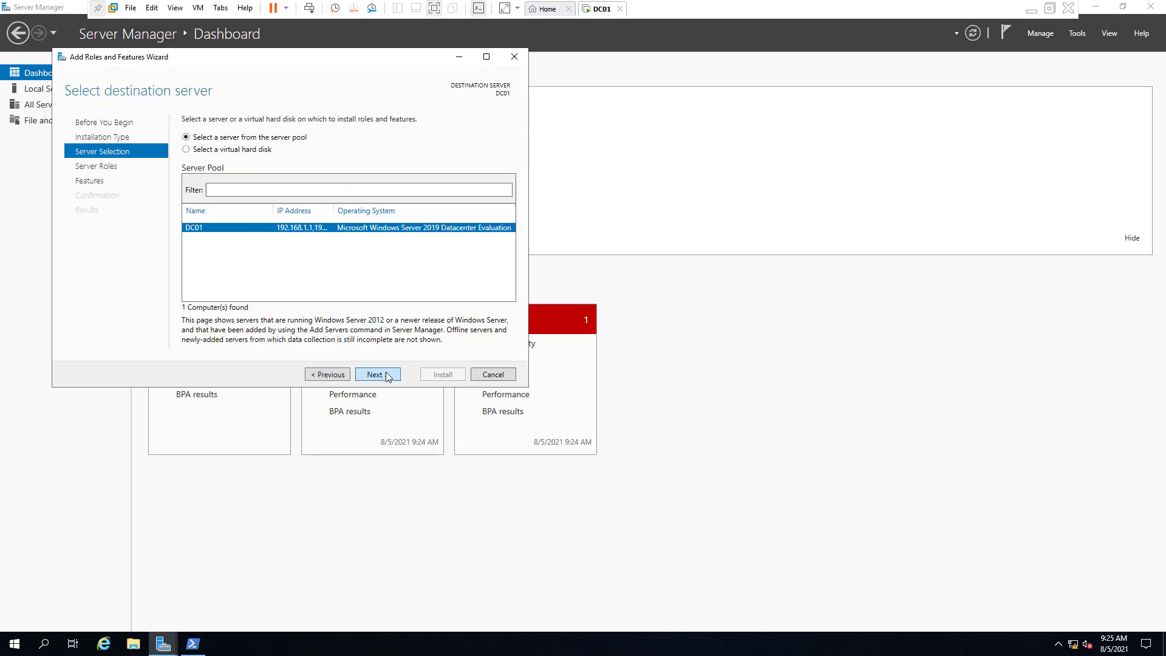
double_click(333, 212)
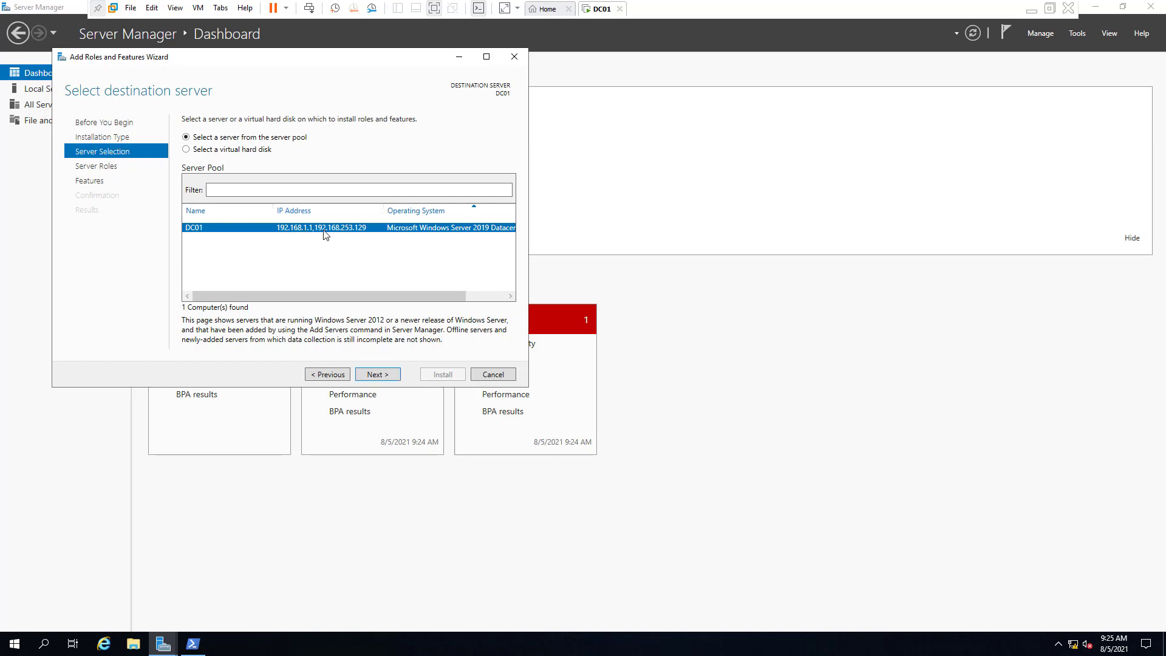
left_click(493, 374)
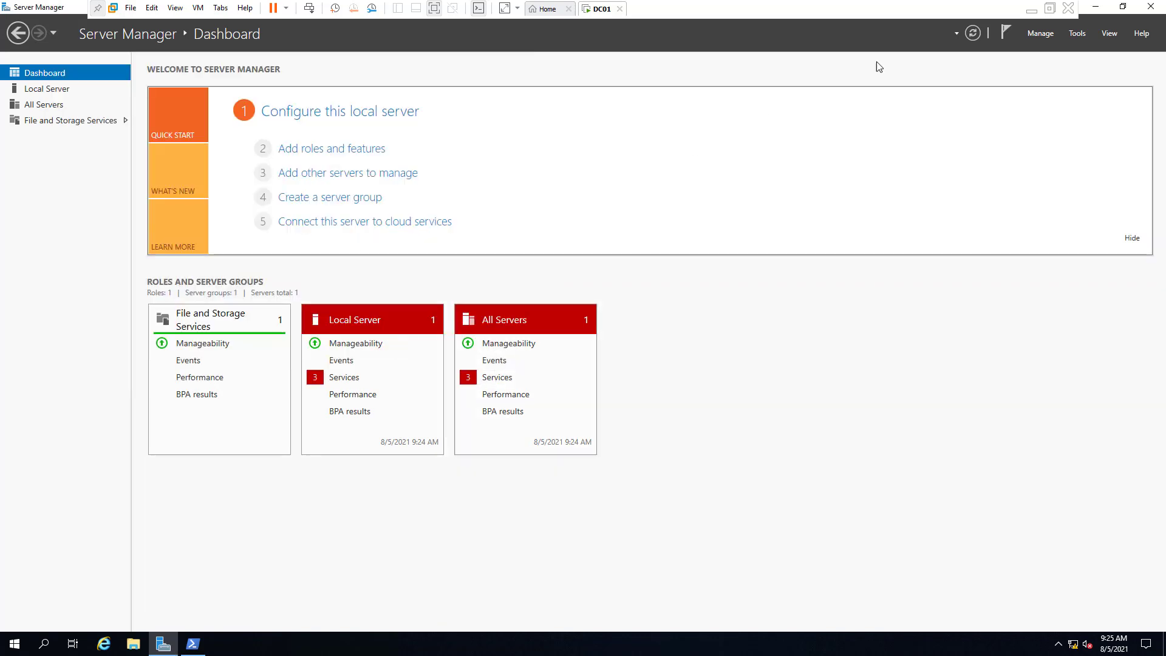
Refresh, show Local Server, and start Add Roles and Features from the Manage menu
left_click(972, 33)
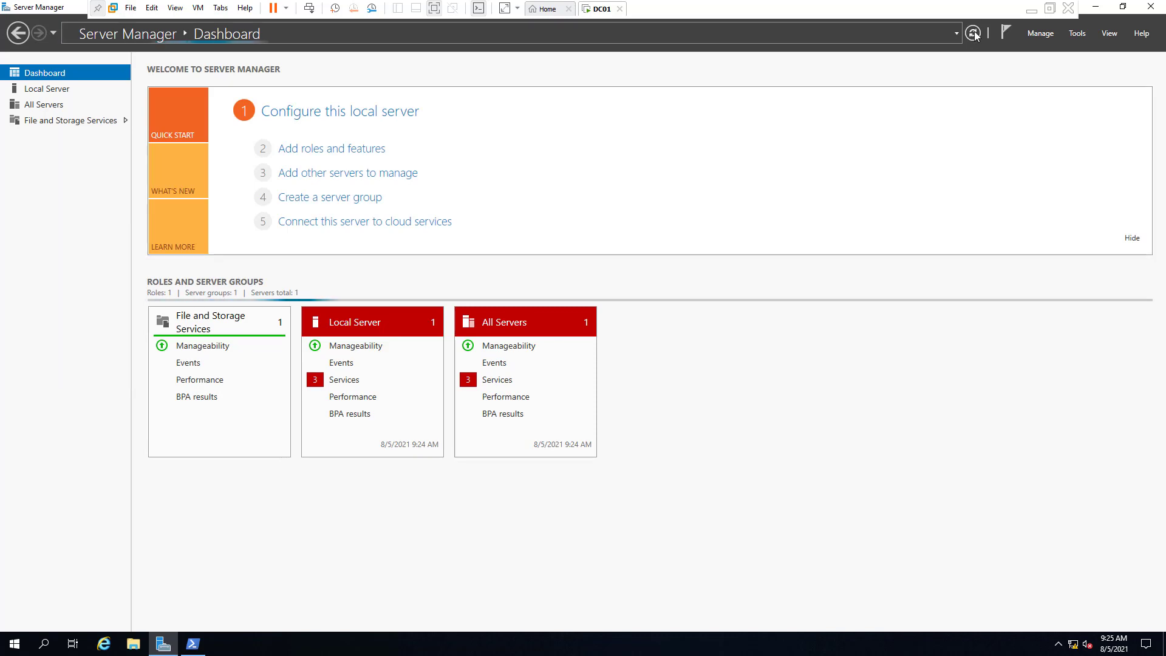
left_click(64, 91)
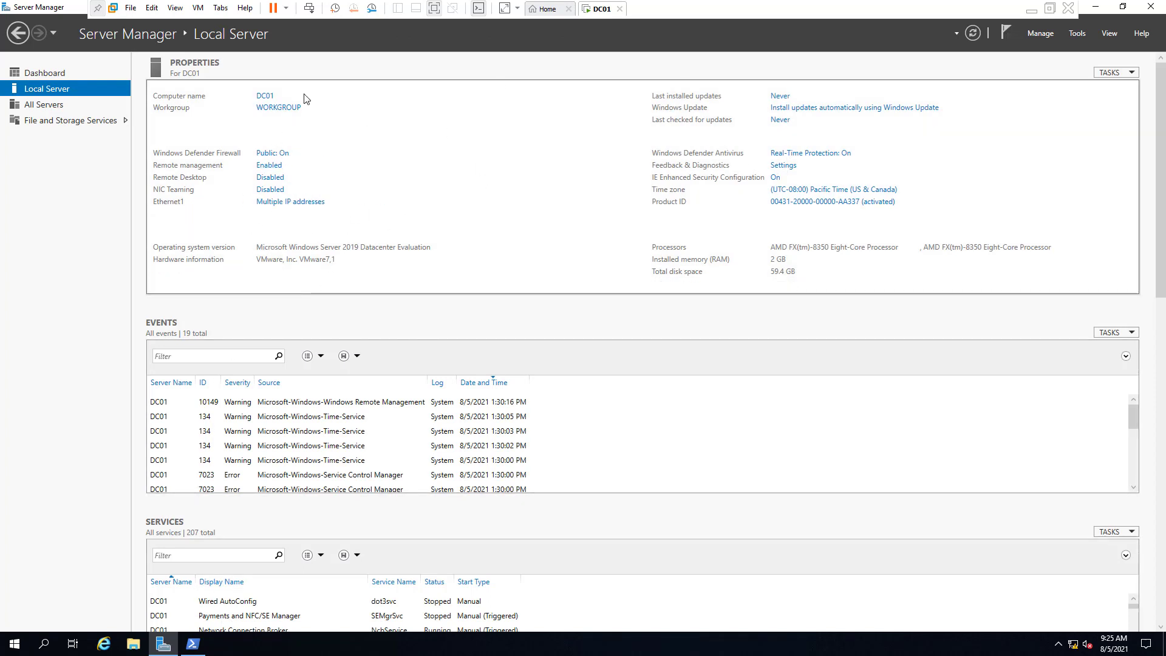
left_click(1040, 34)
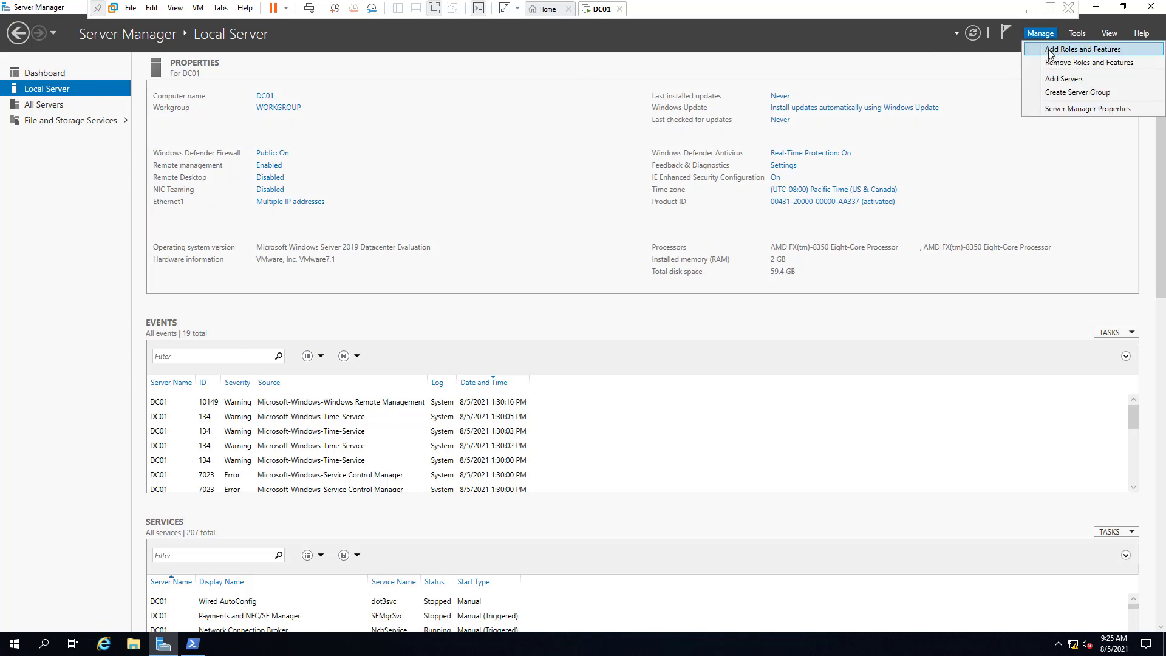
left_click(1056, 48)
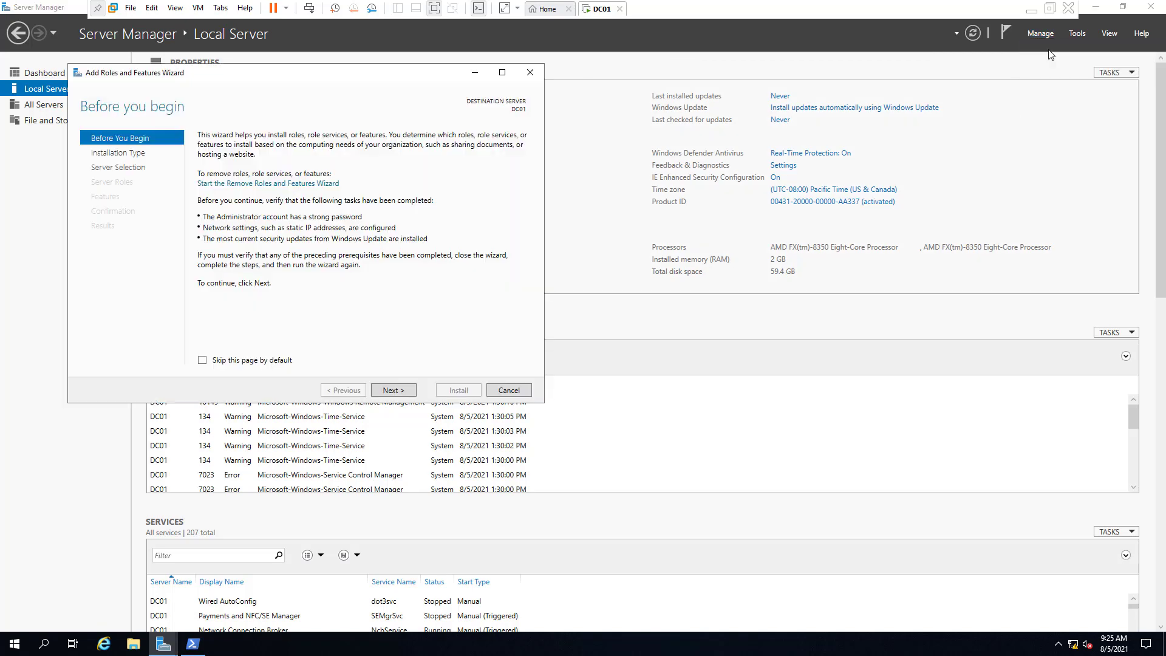
Select DC01 as the destination server for the role installation
left_click(403, 395)
left_click(403, 396)
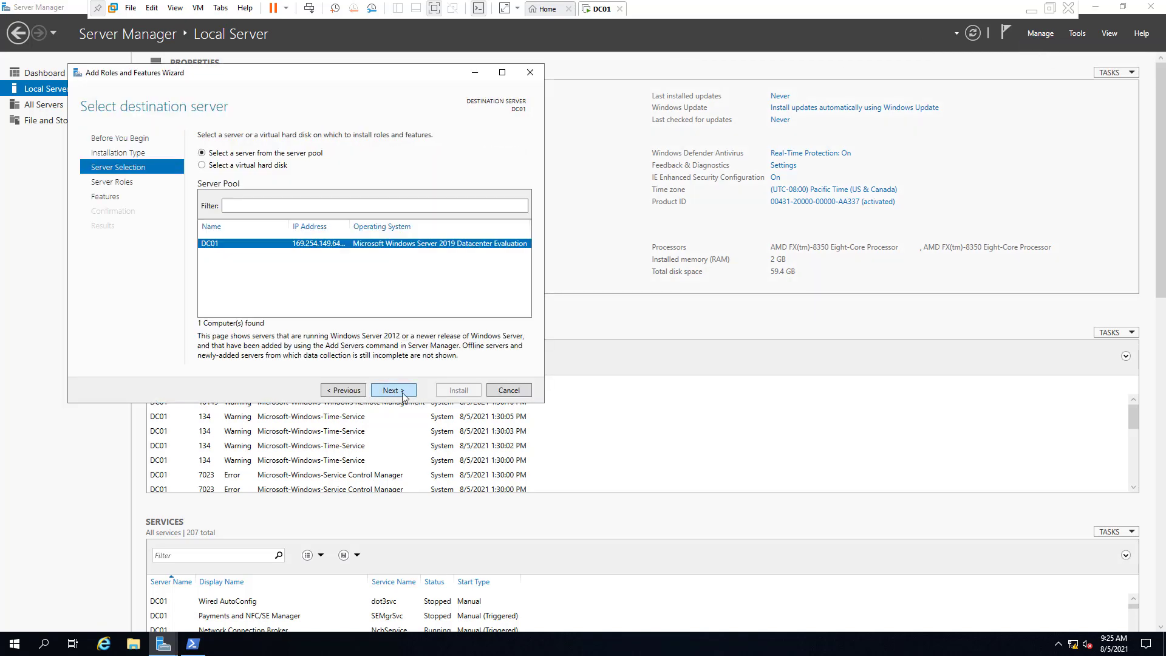
double_click(351, 226)
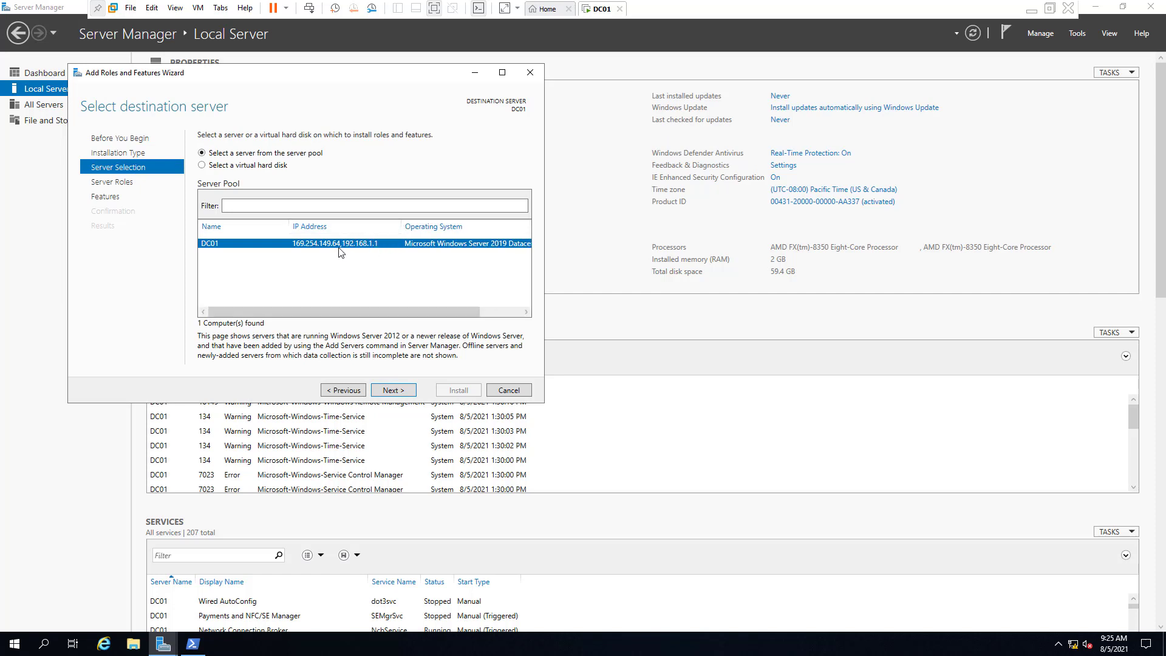
left_click(398, 392)
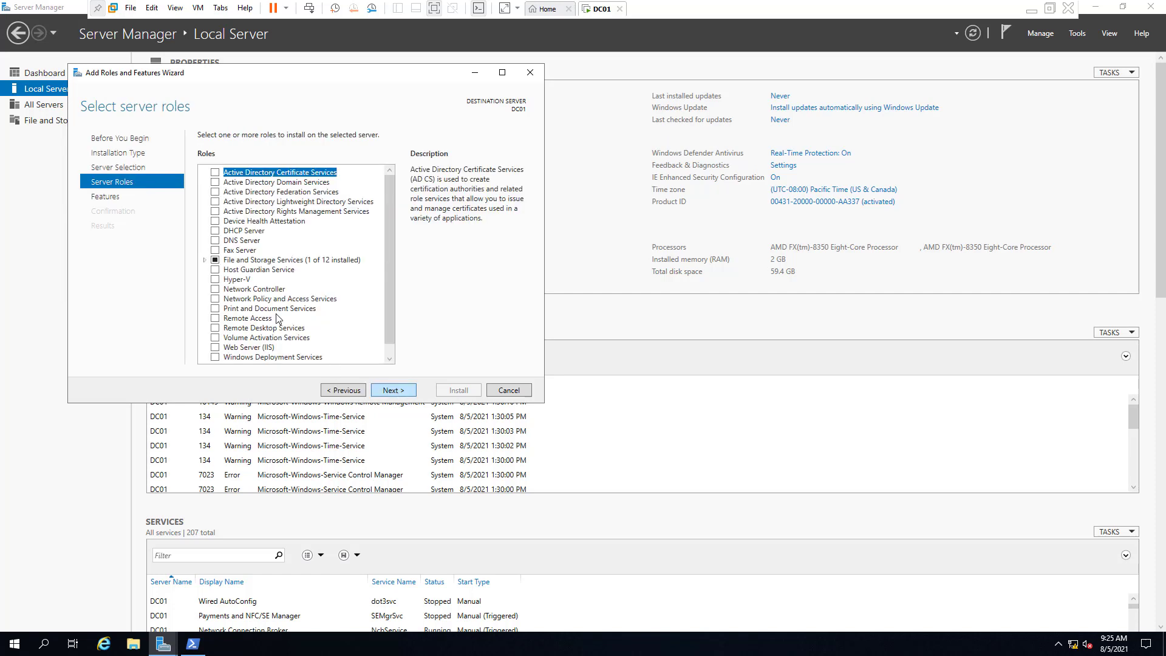
Select Active Directory Domain Services with its required features and install it
left_click(215, 182)
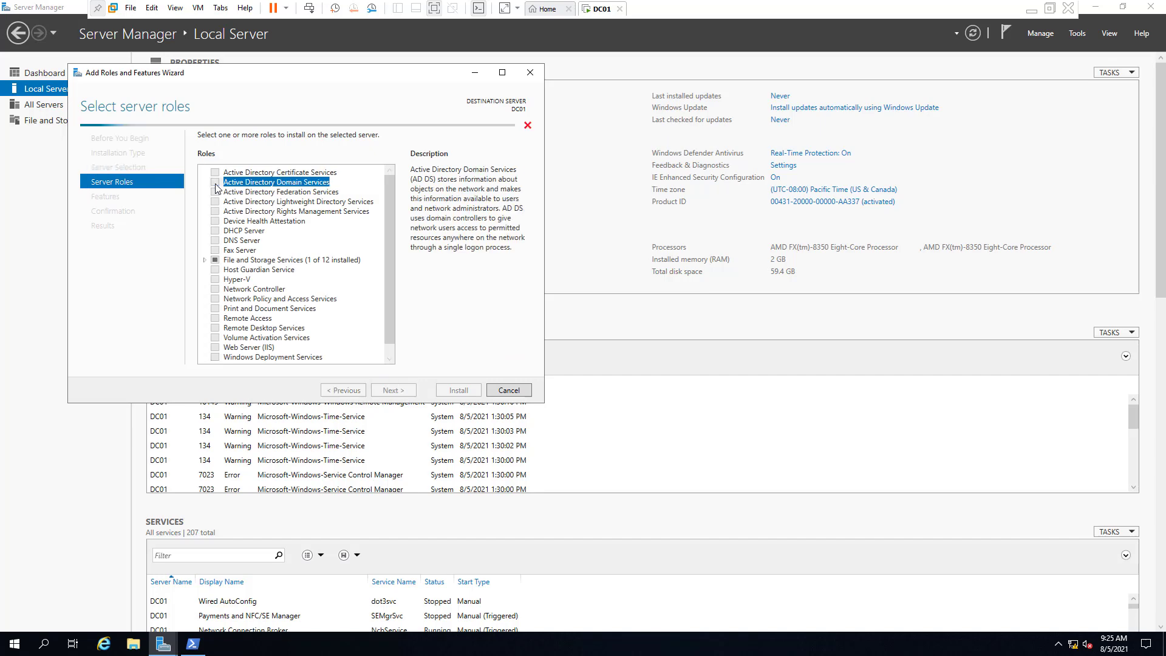
left_click(351, 340)
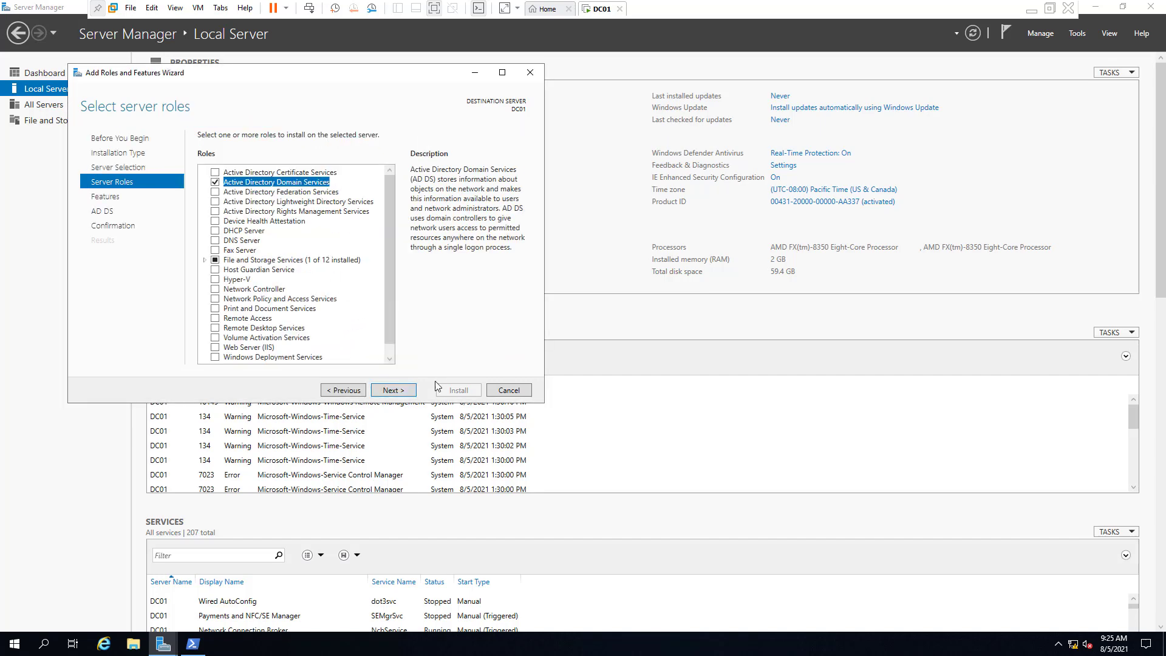
left_click(391, 390)
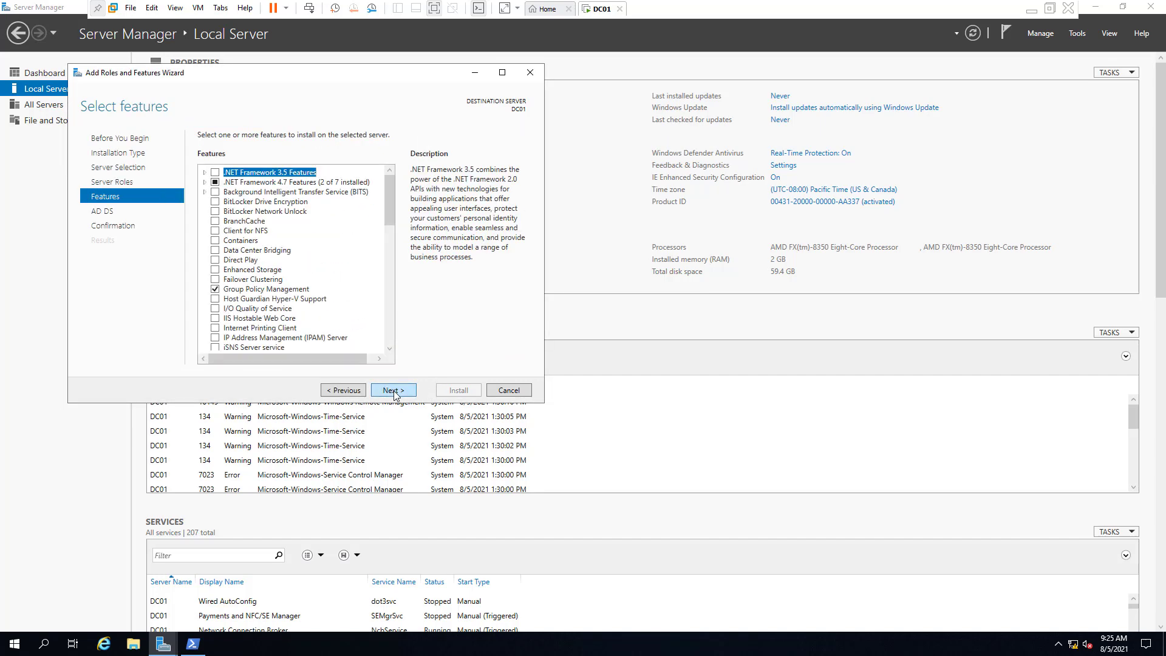
left_click(393, 391)
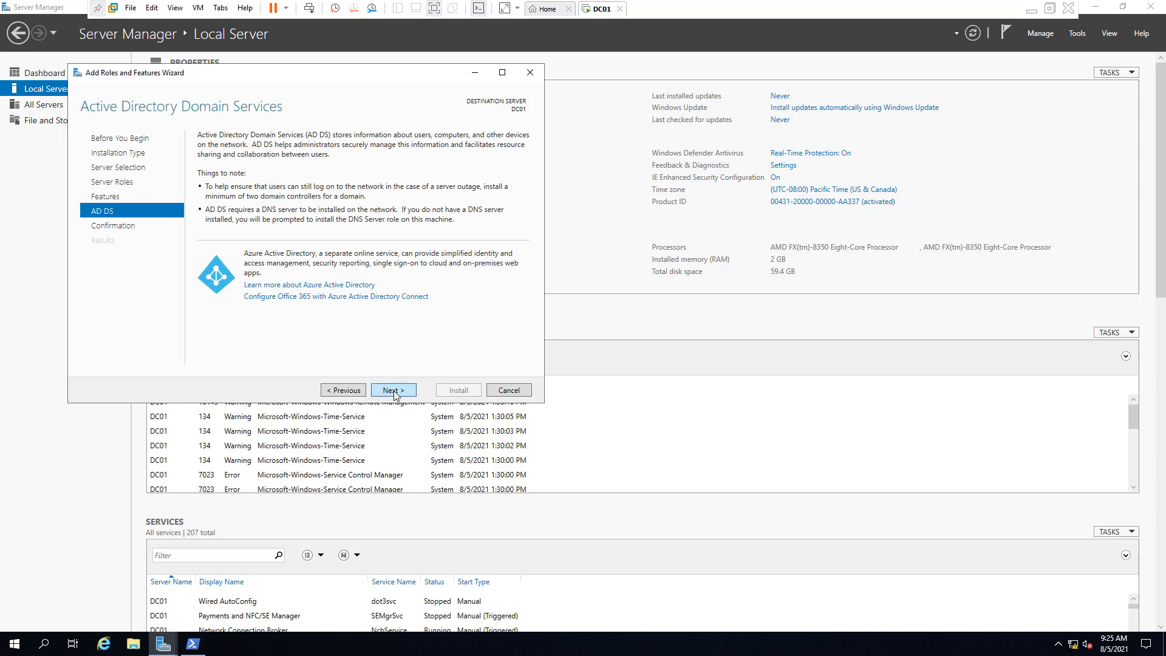
left_click(394, 391)
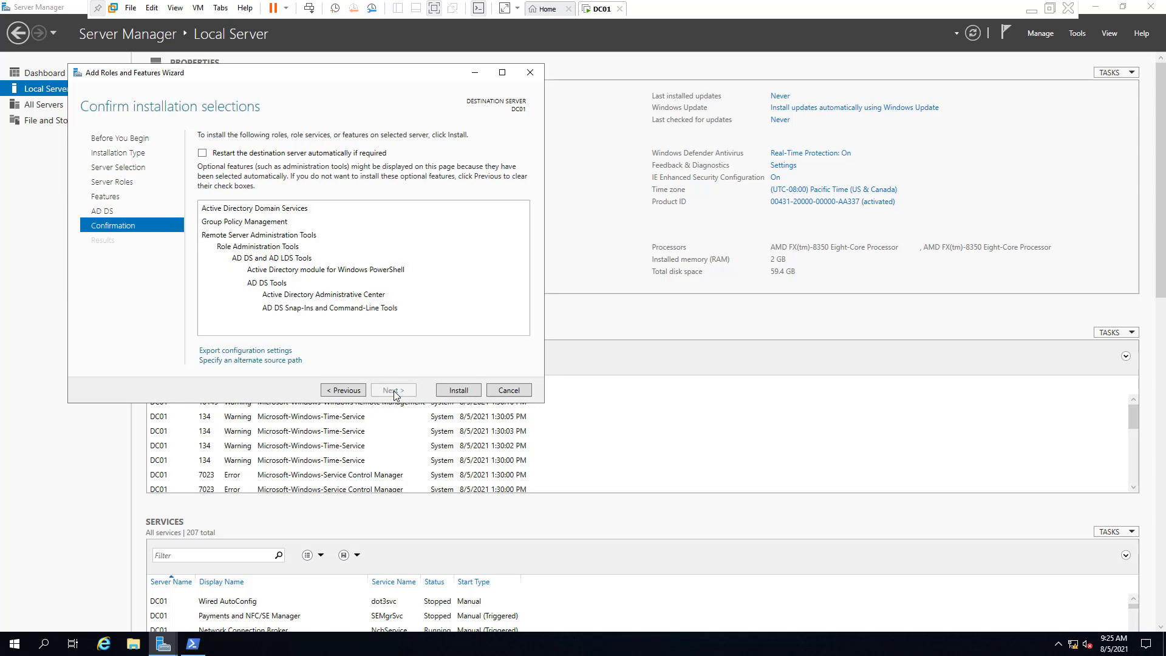
left_click(453, 390)
Wait for the AD DS installation on DC01 to succeed, then close the wizard
left_click_drag(338, 74, 533, 110)
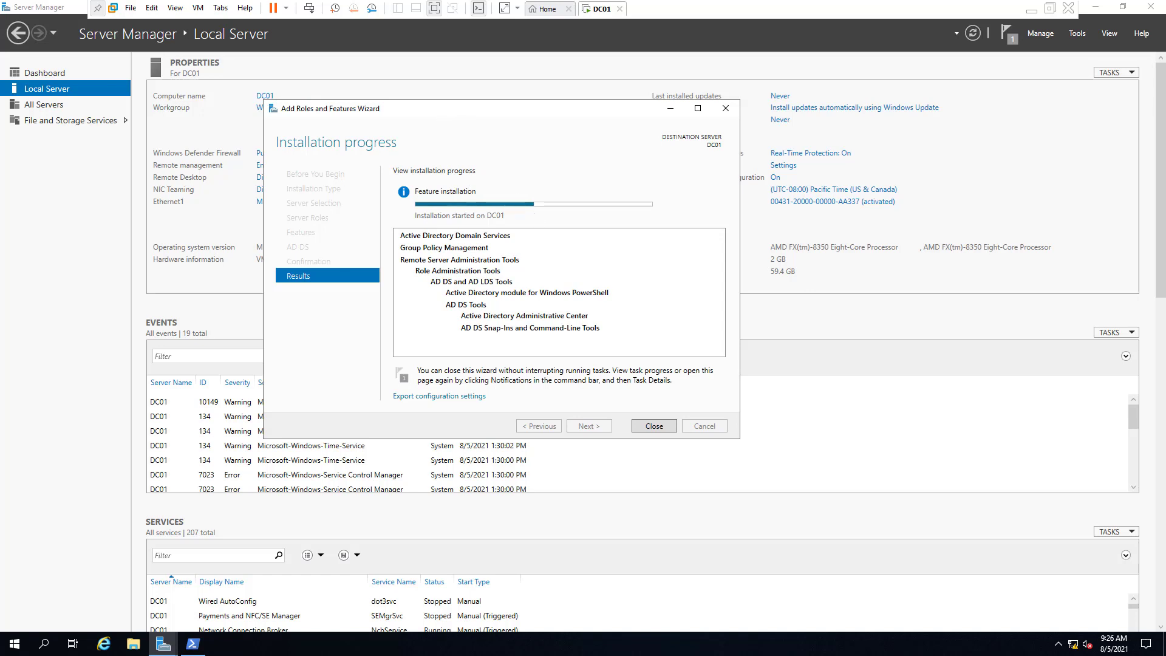
left_click_drag(461, 117, 608, 113)
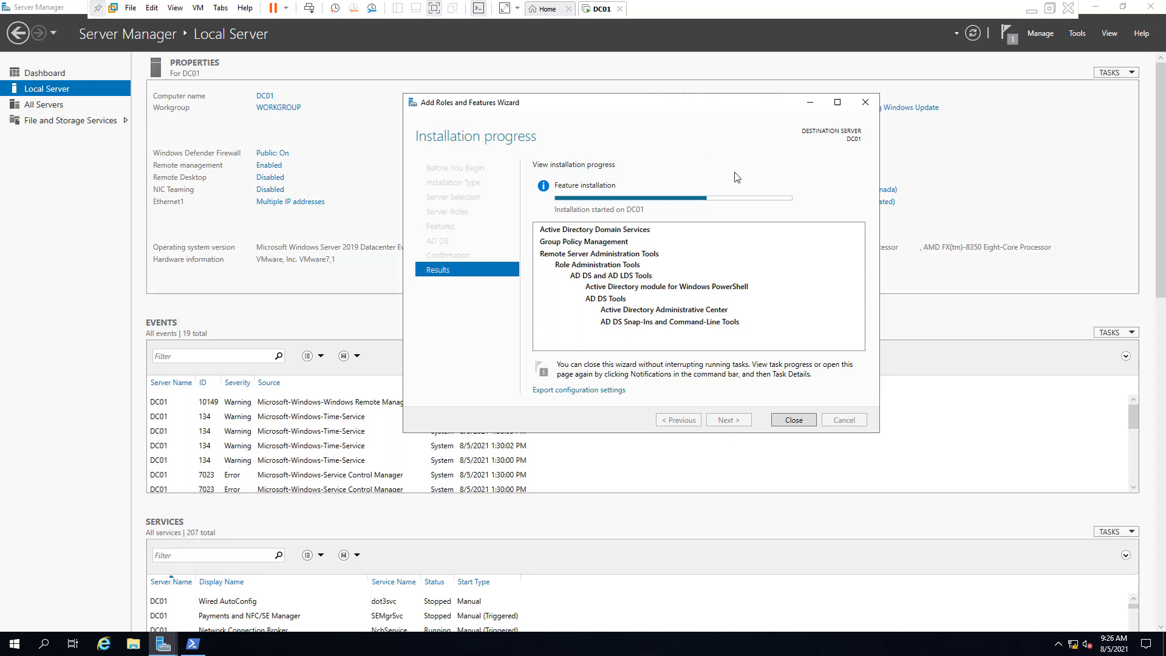
left_click(1049, 9)
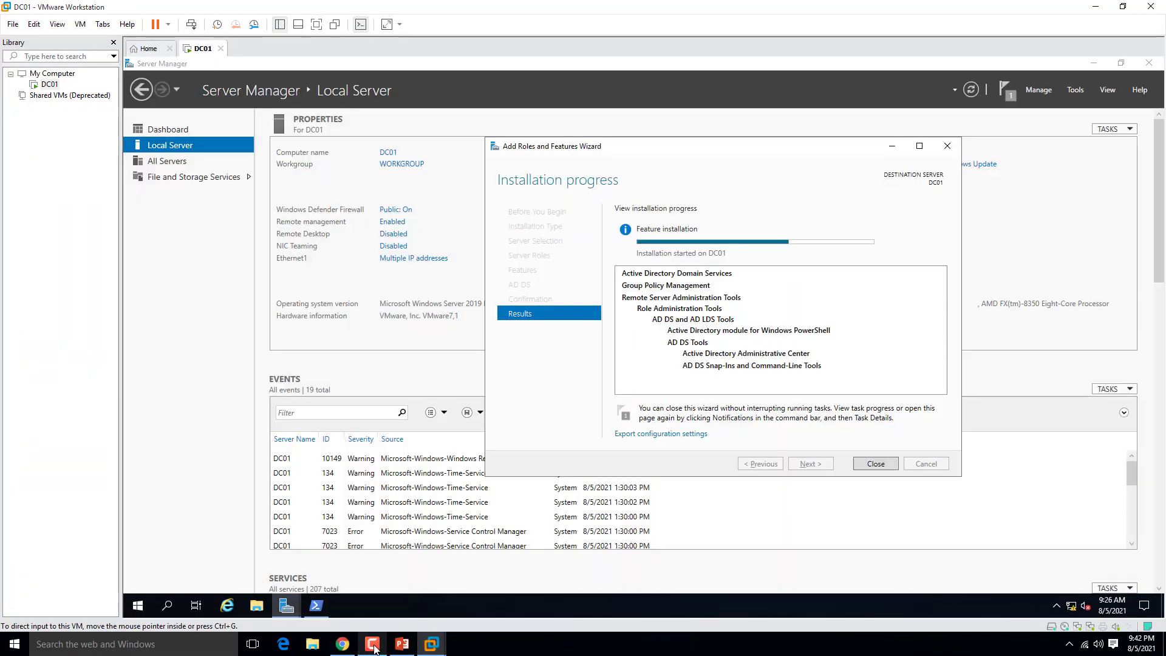
left_click(373, 647)
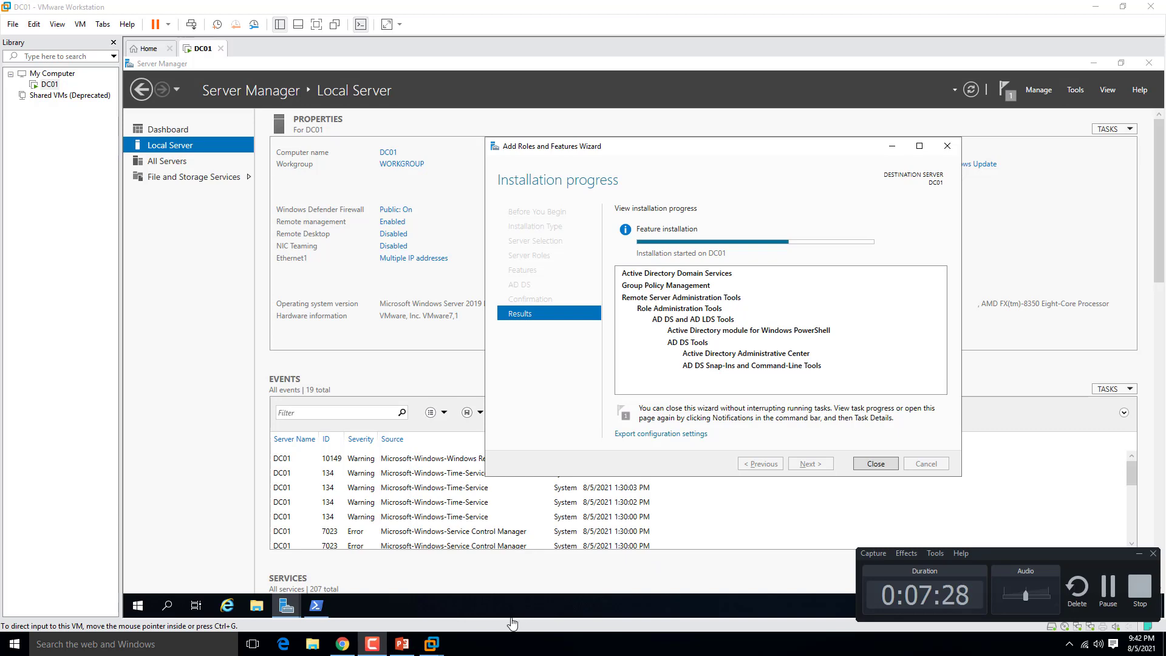
left_click(1122, 7)
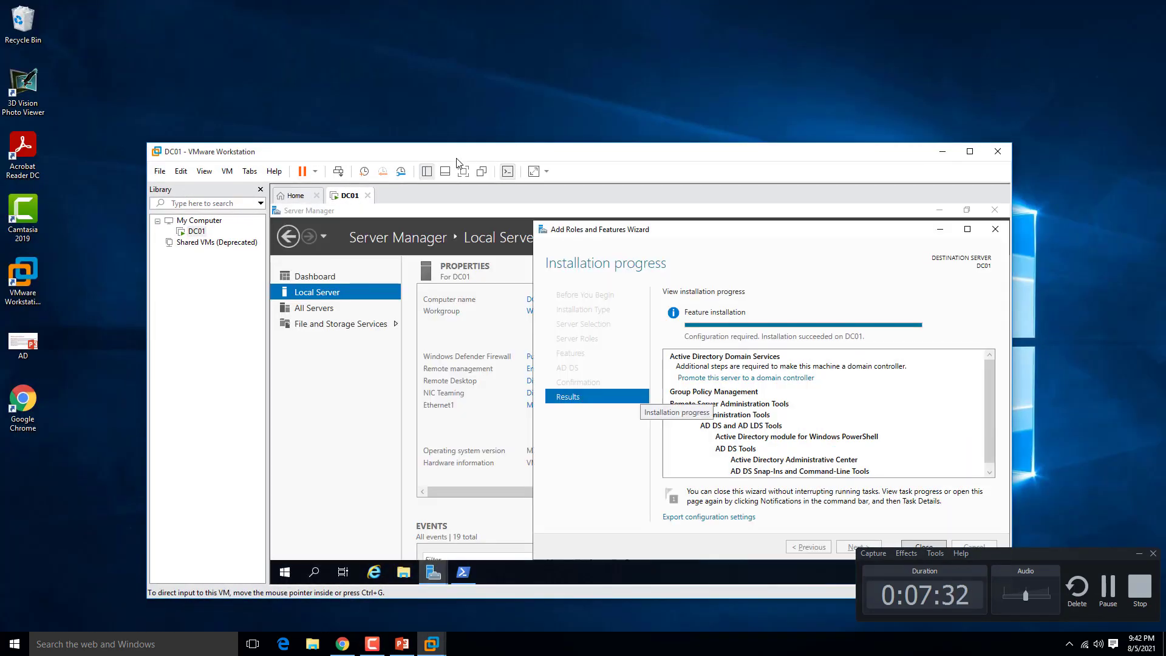
left_click(464, 171)
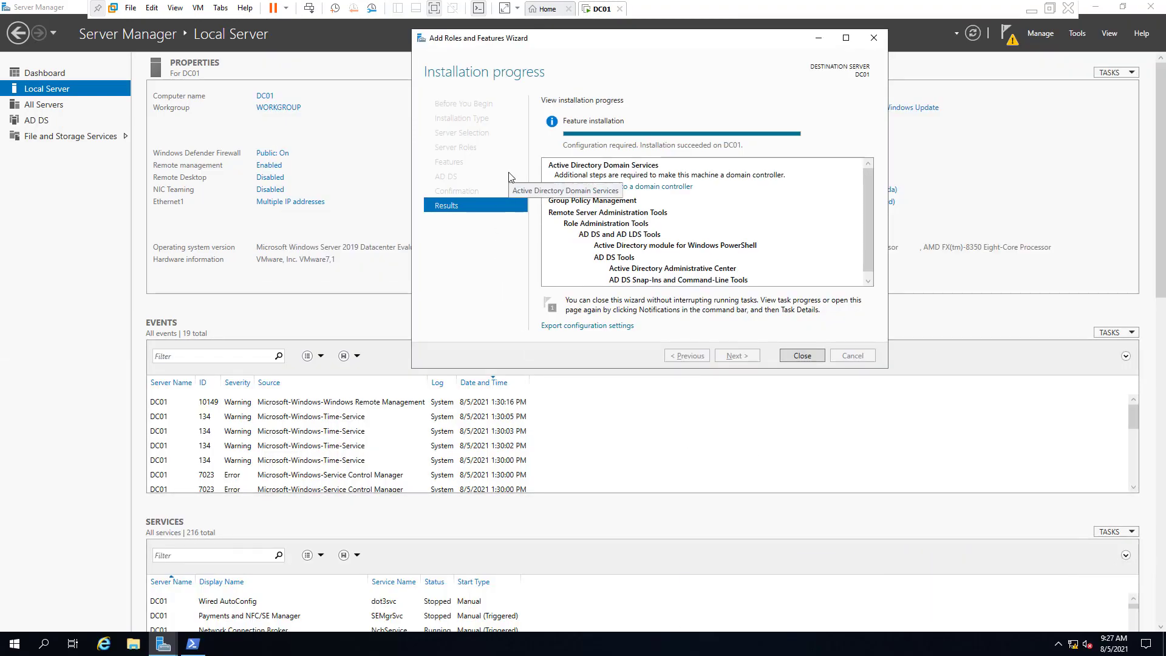
left_click(802, 356)
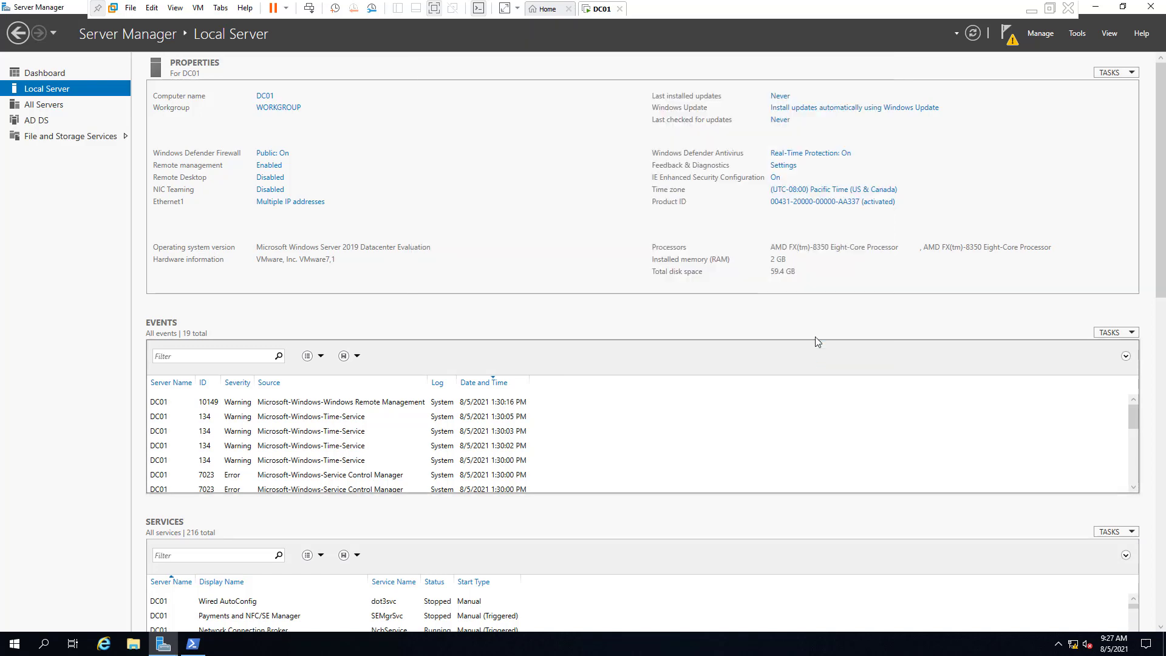
From the AD DS page's pending-task banner, choose 'Promote this server to a domain controller'
left_click(49, 105)
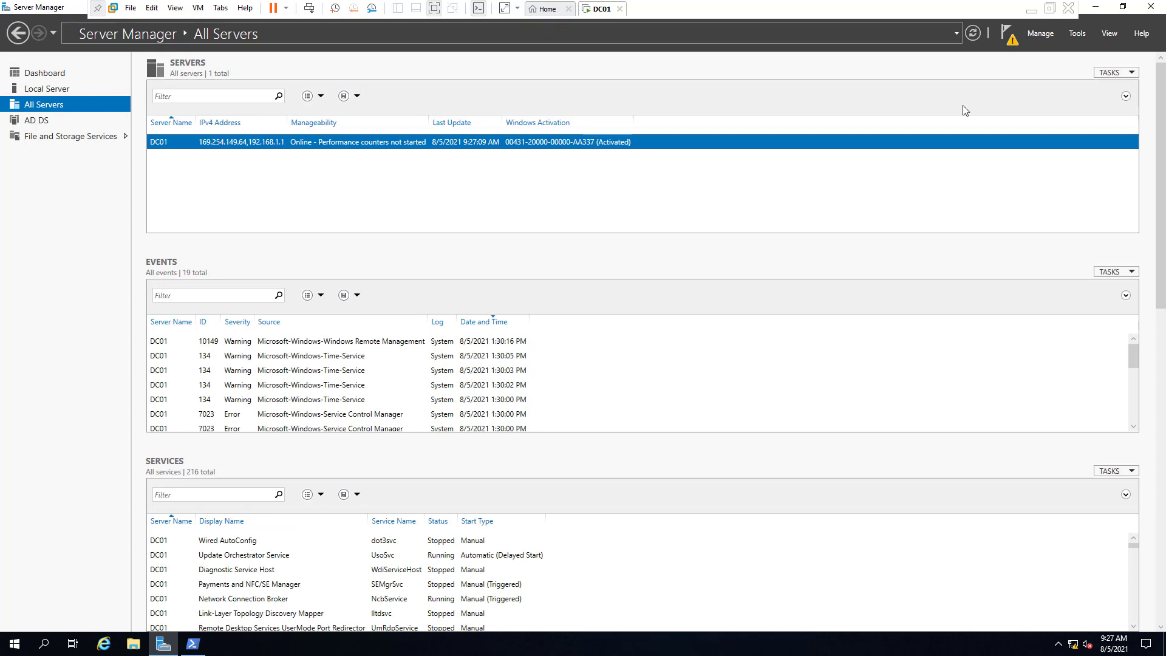
left_click(30, 121)
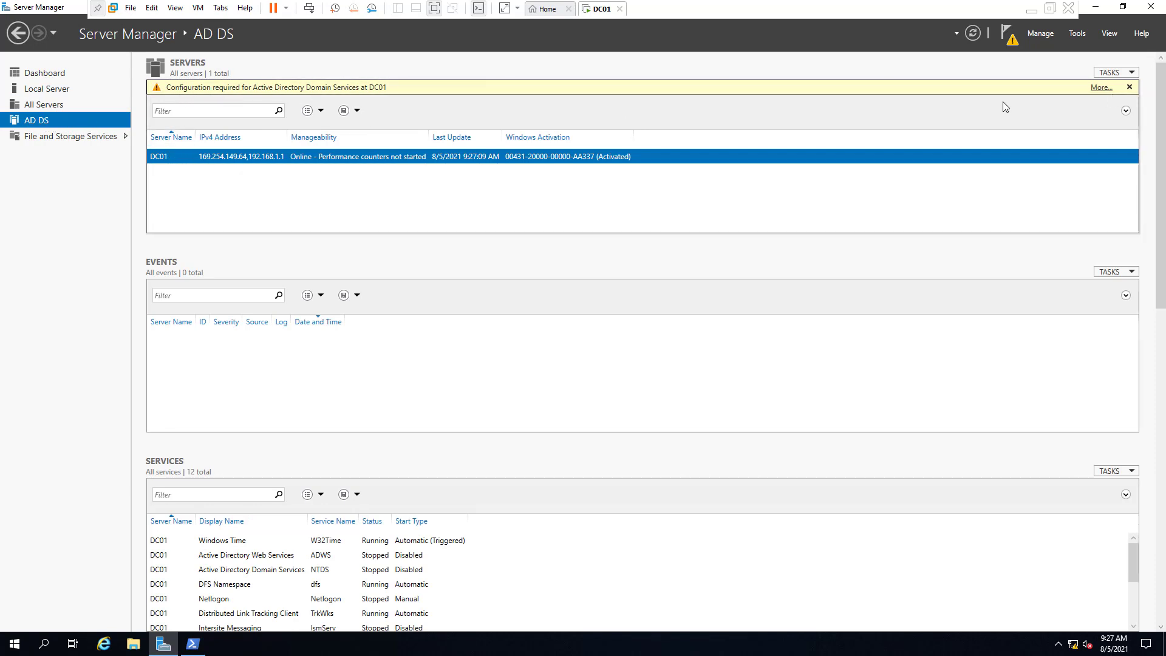
left_click(1102, 88)
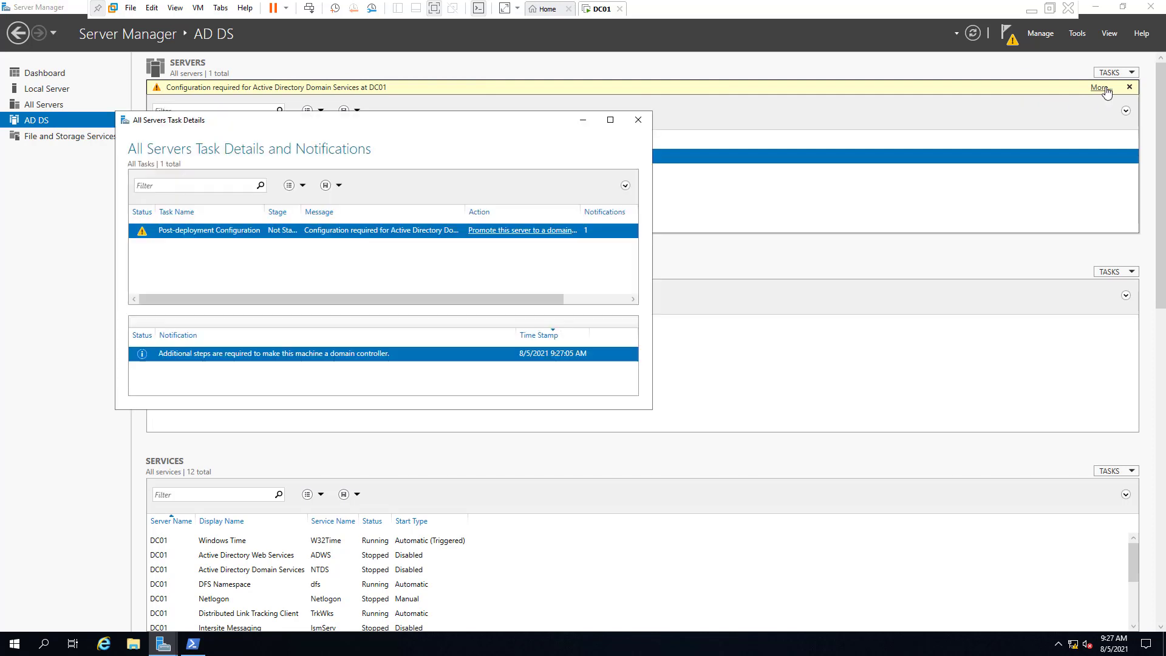
left_click(520, 235)
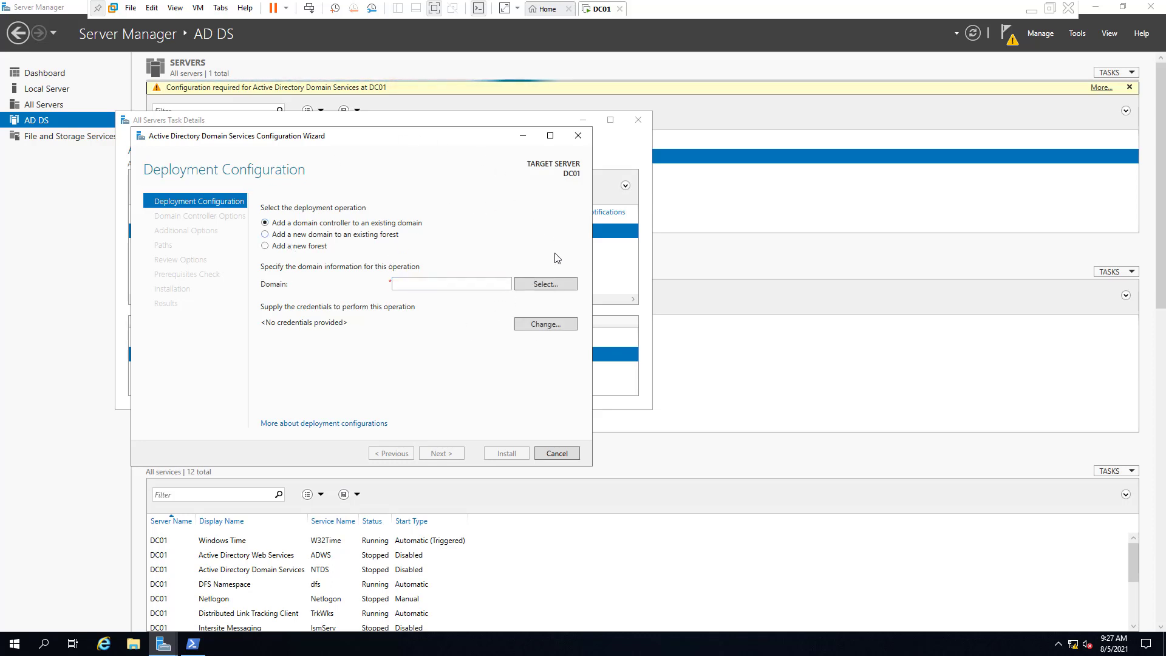
Choose 'Add a new forest' with root domain name Lab.local and continue
left_click(295, 247)
left_click(409, 282)
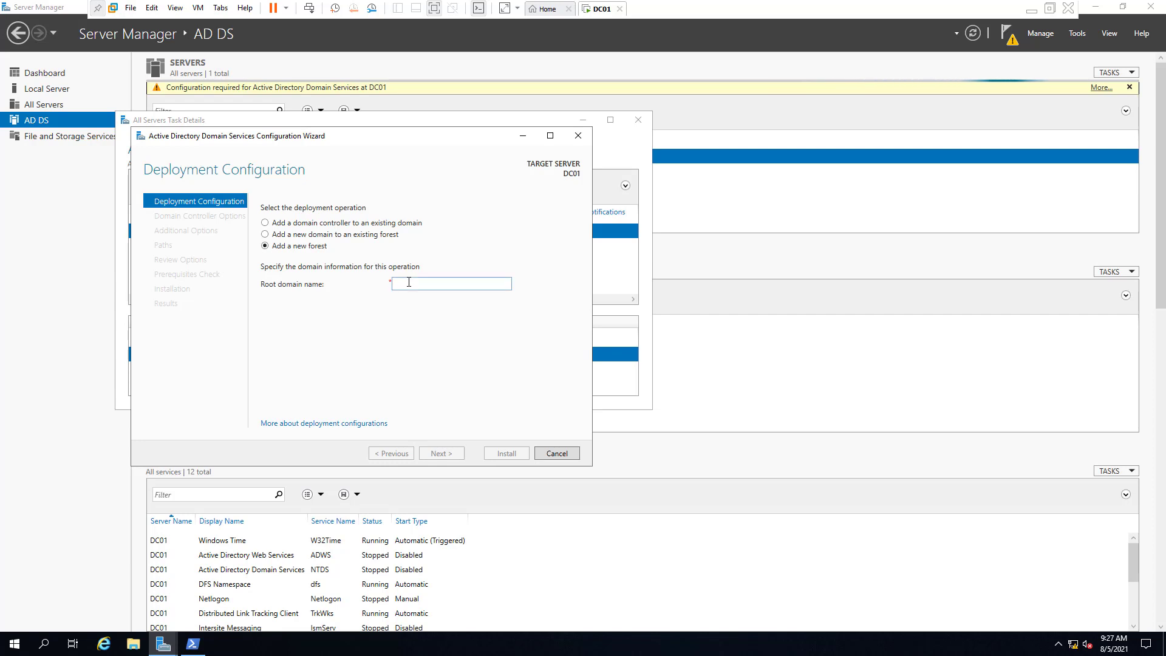
type("local")
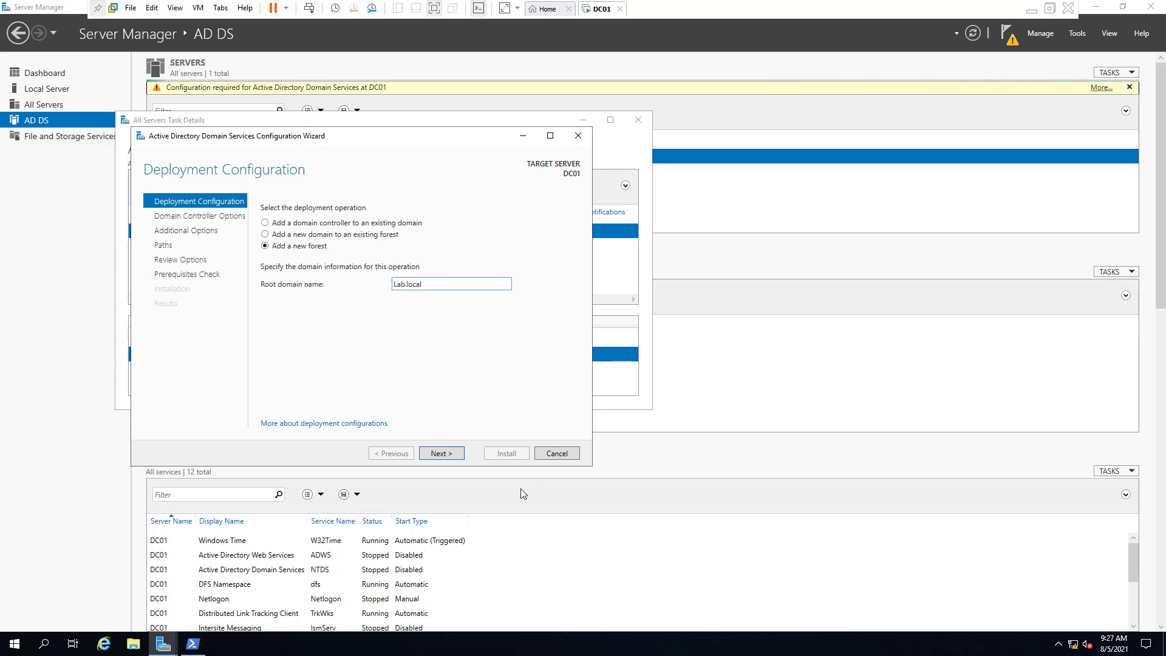
left_click(442, 453)
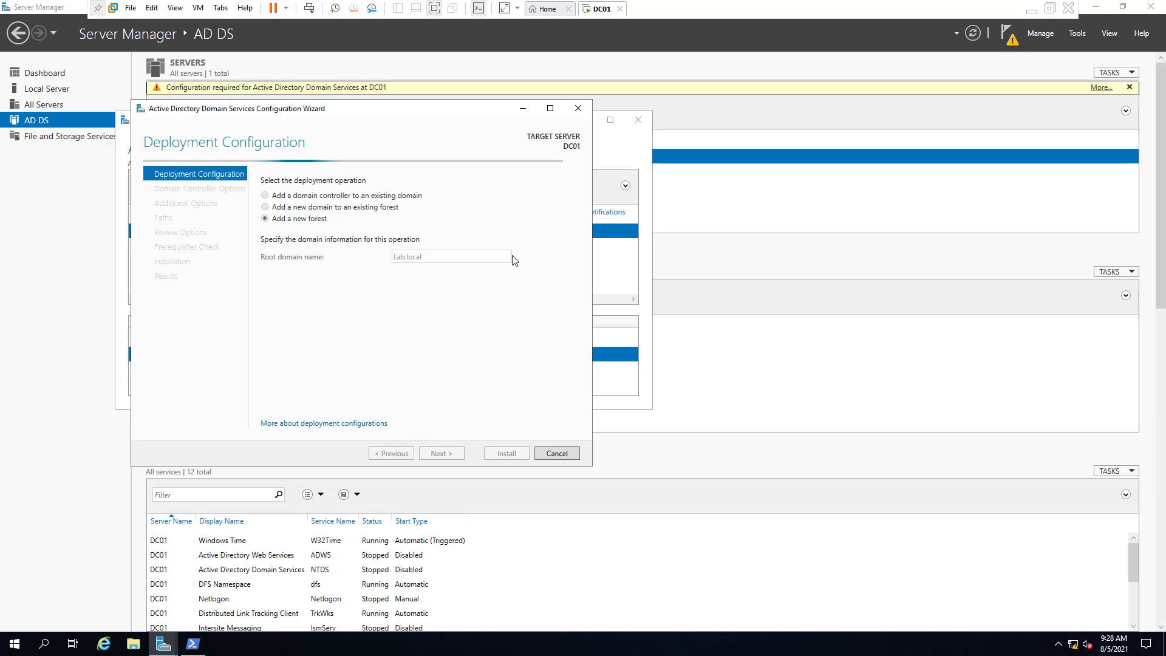
left_click_drag(366, 101, 487, 99)
left_click_drag(368, 113, 491, 119)
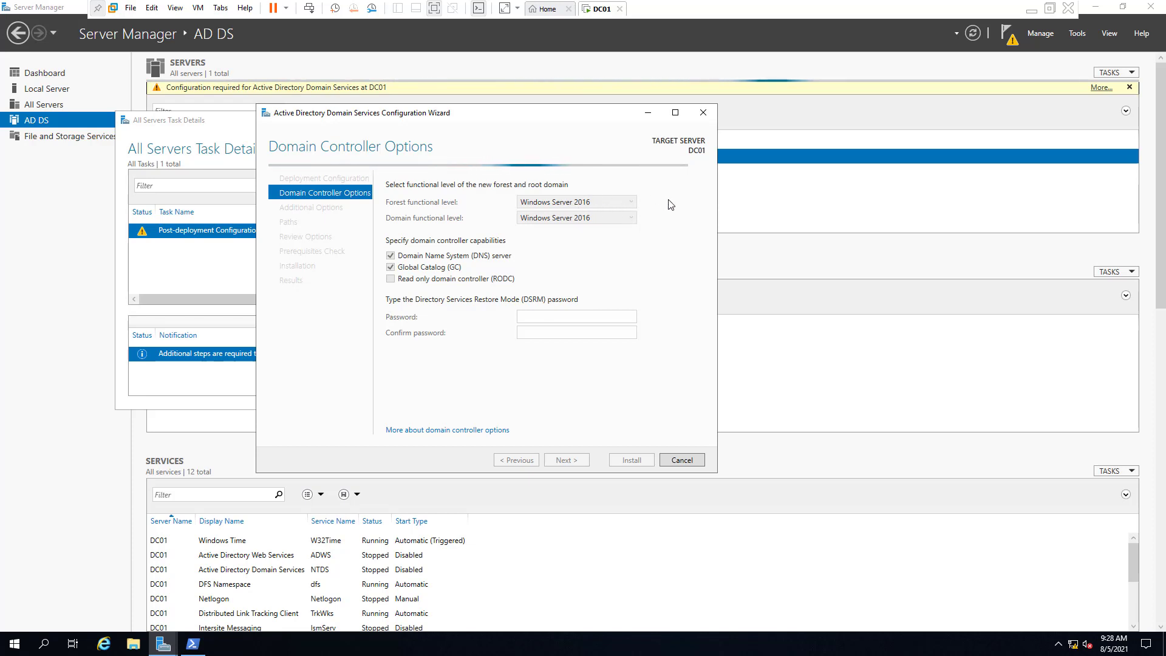
Set both forest and domain functional levels to Windows Server 2008
left_click(624, 203)
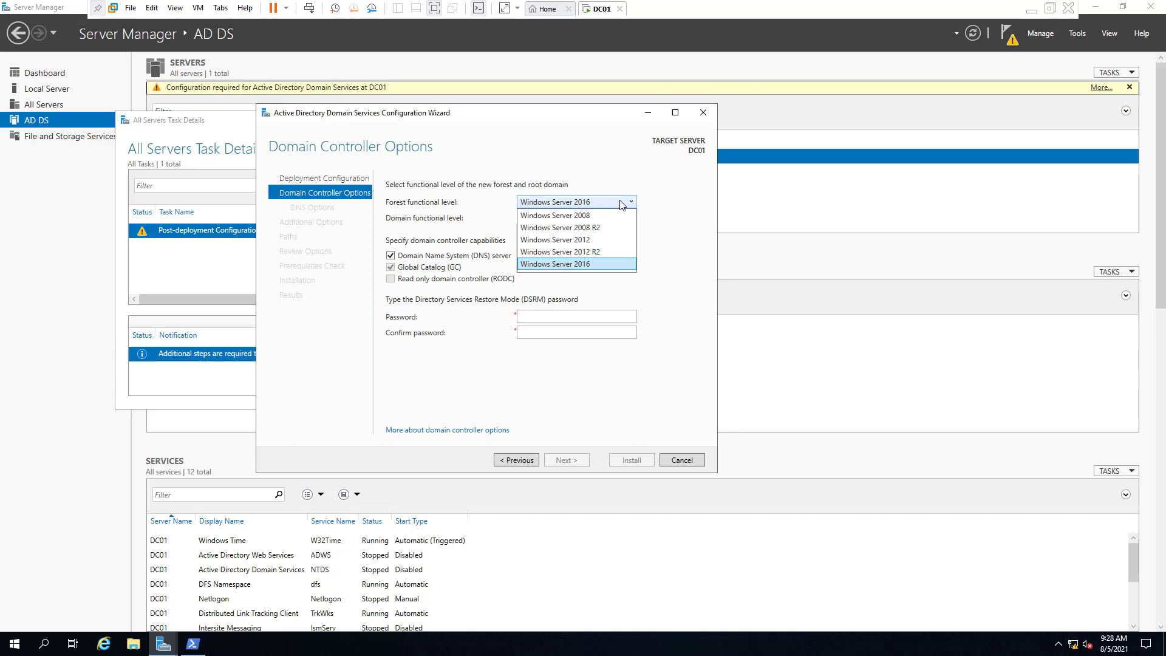
left_click(571, 217)
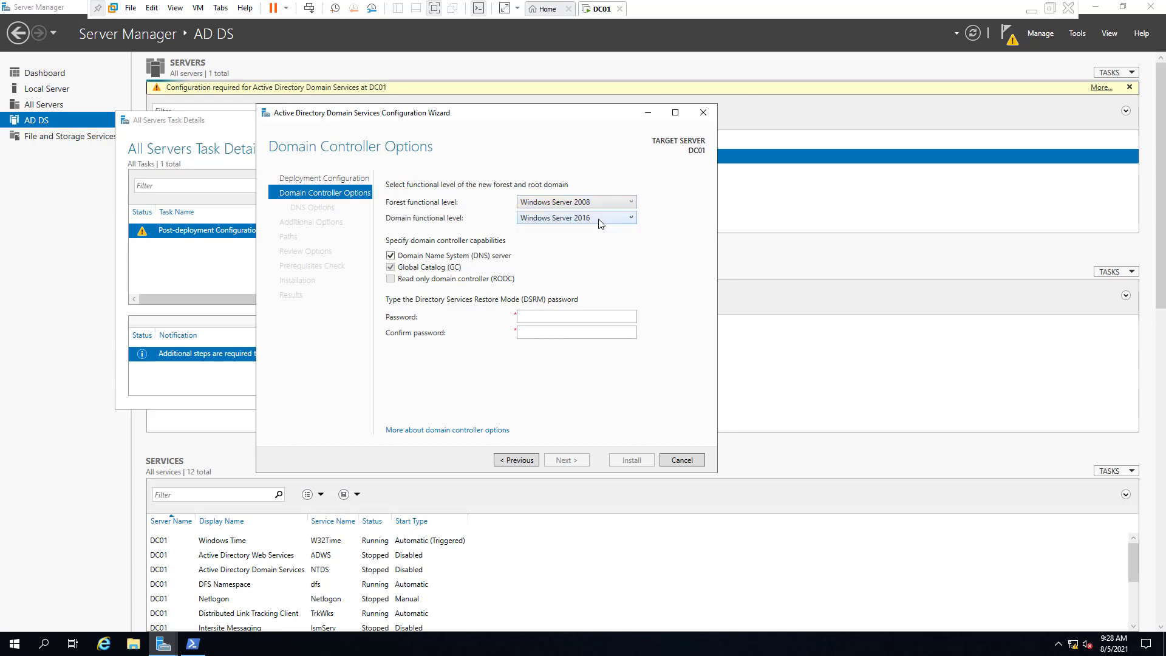
left_click(592, 222)
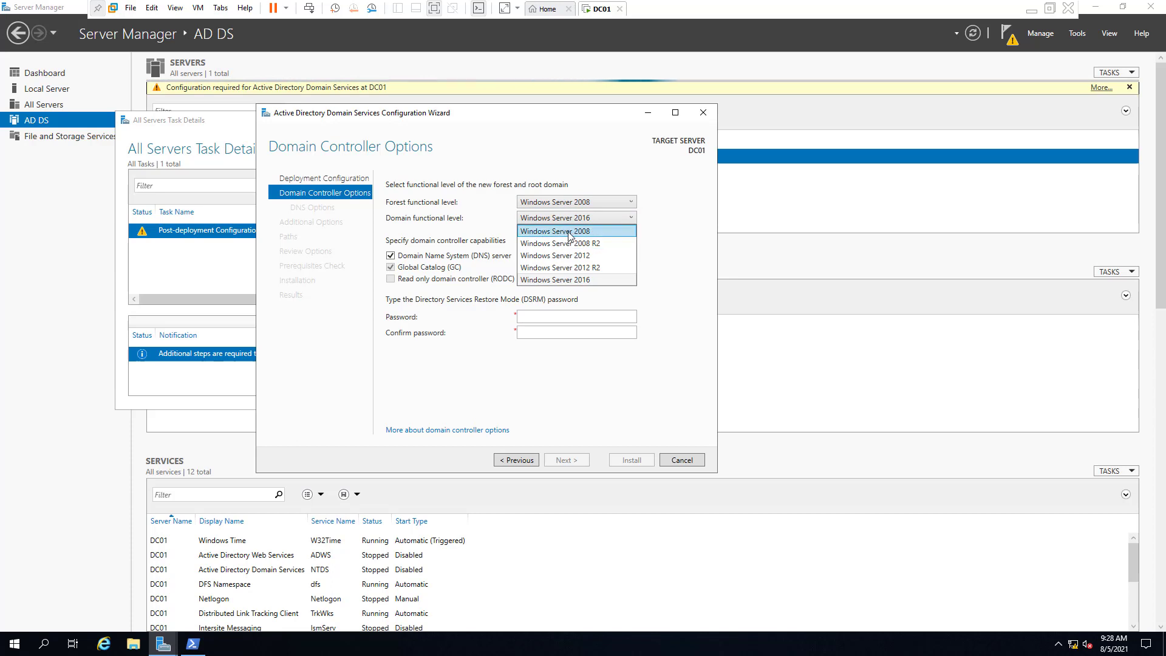
left_click(570, 234)
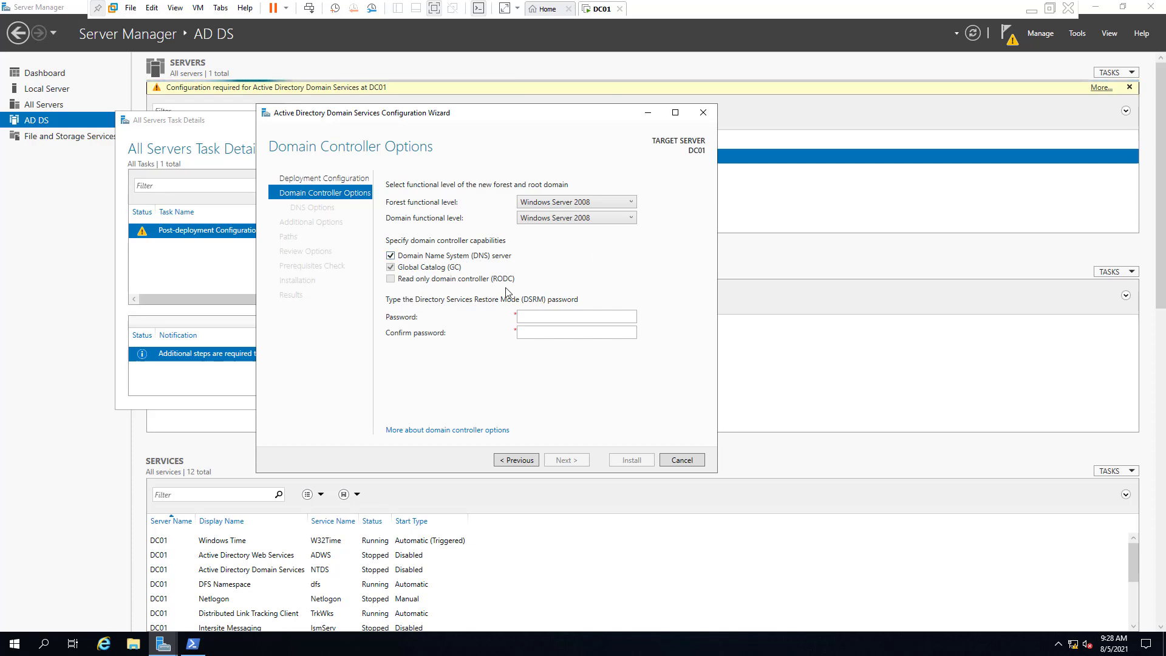
Enter and confirm the DSRM restore-mode password, then continue to DNS Options
left_click(544, 315)
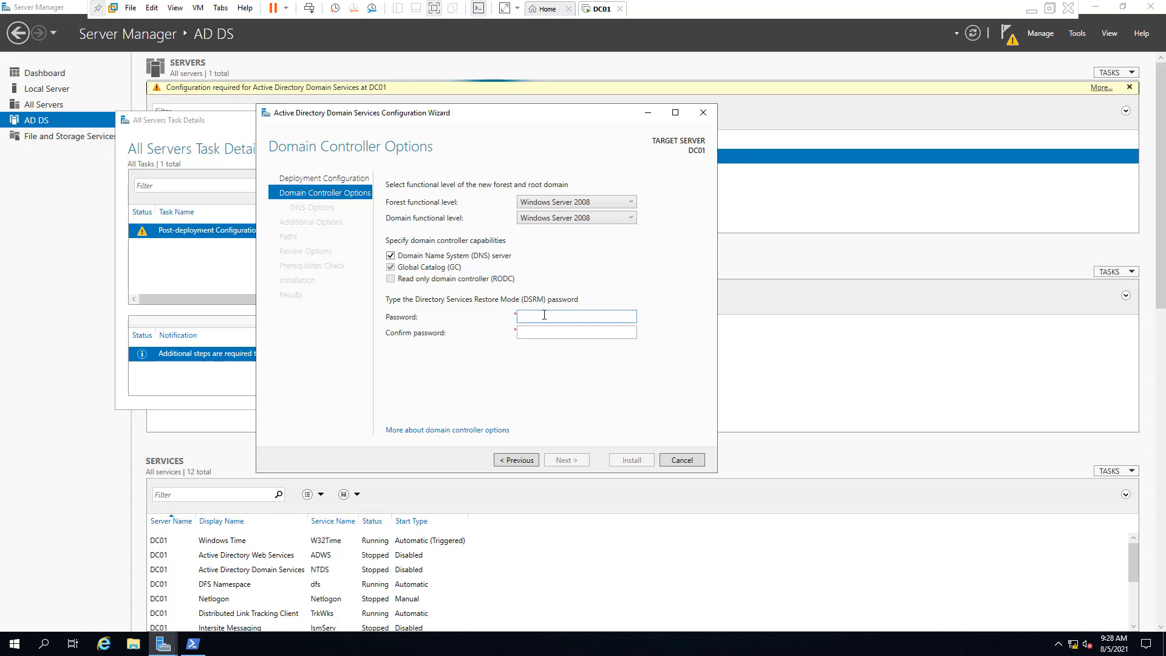
type("P")
type("@ssw0rd")
key("Tab")
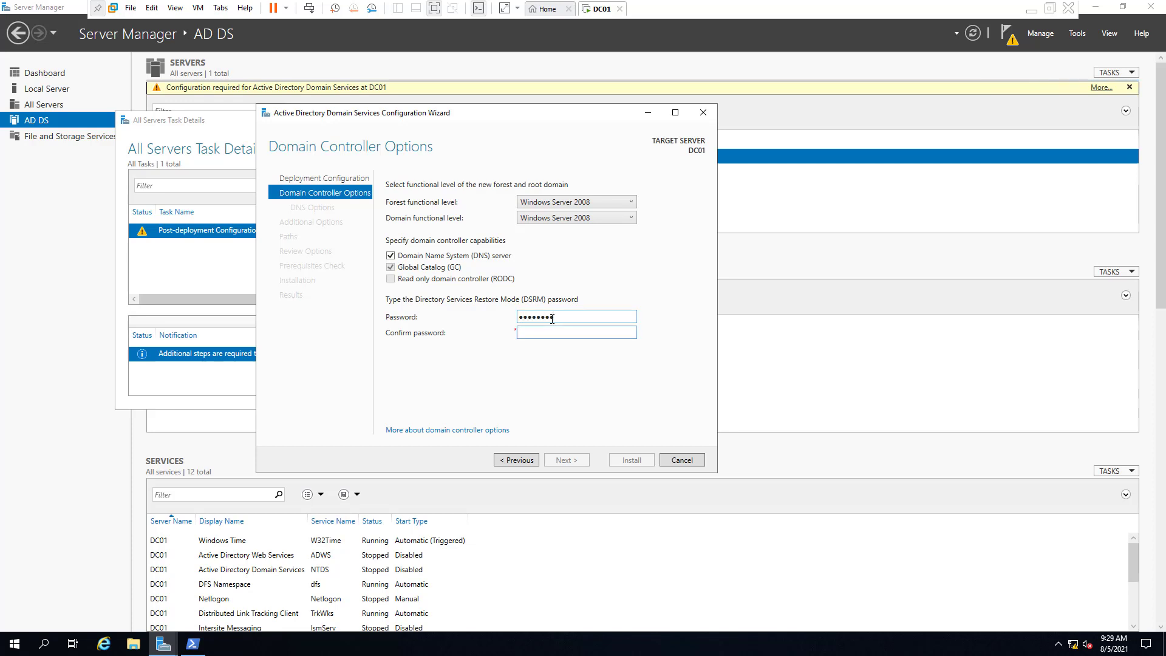
type("P@ssw0rd")
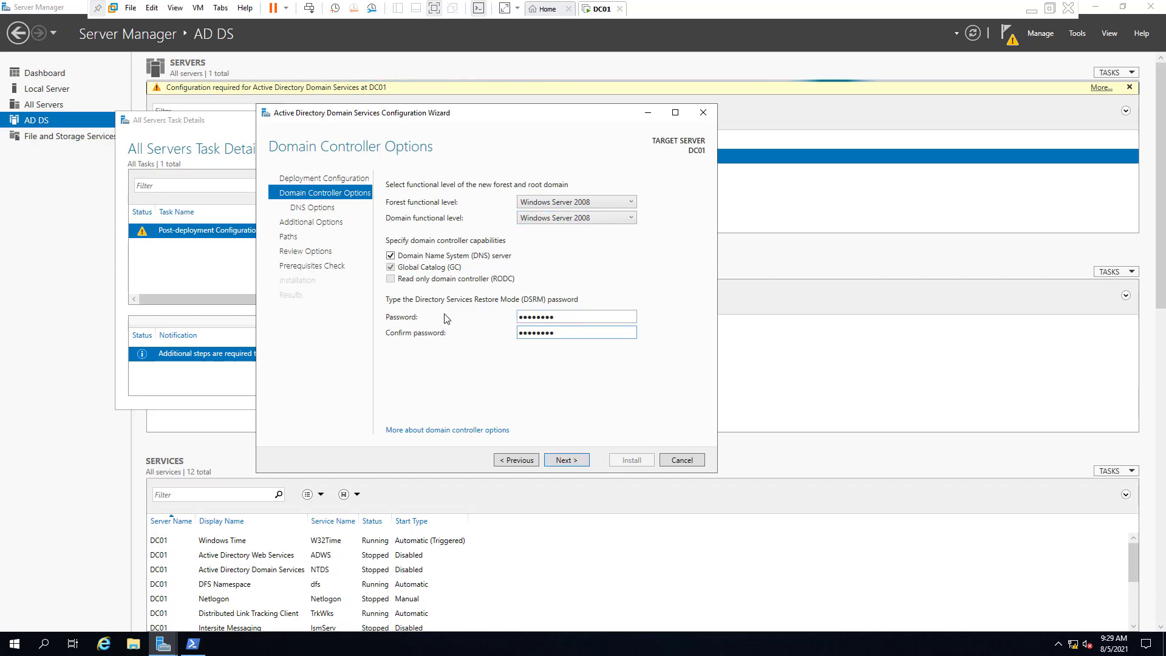
left_click(580, 461)
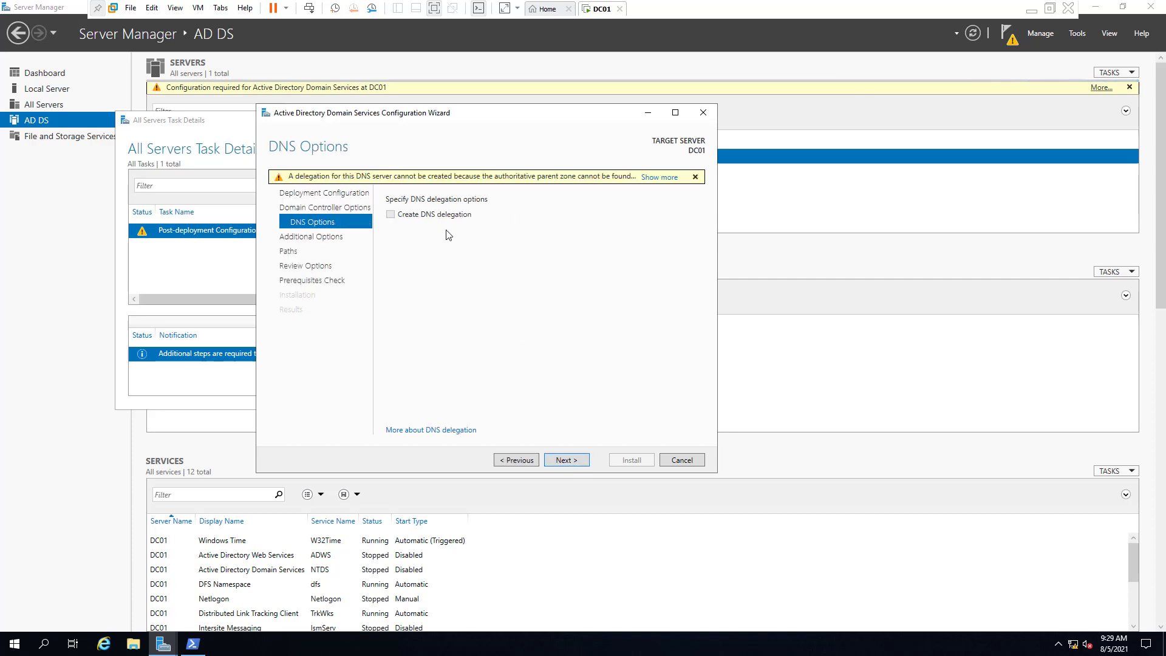
Accept the default DNS options and NetBIOS name LAB to reach the Paths page
left_click(565, 460)
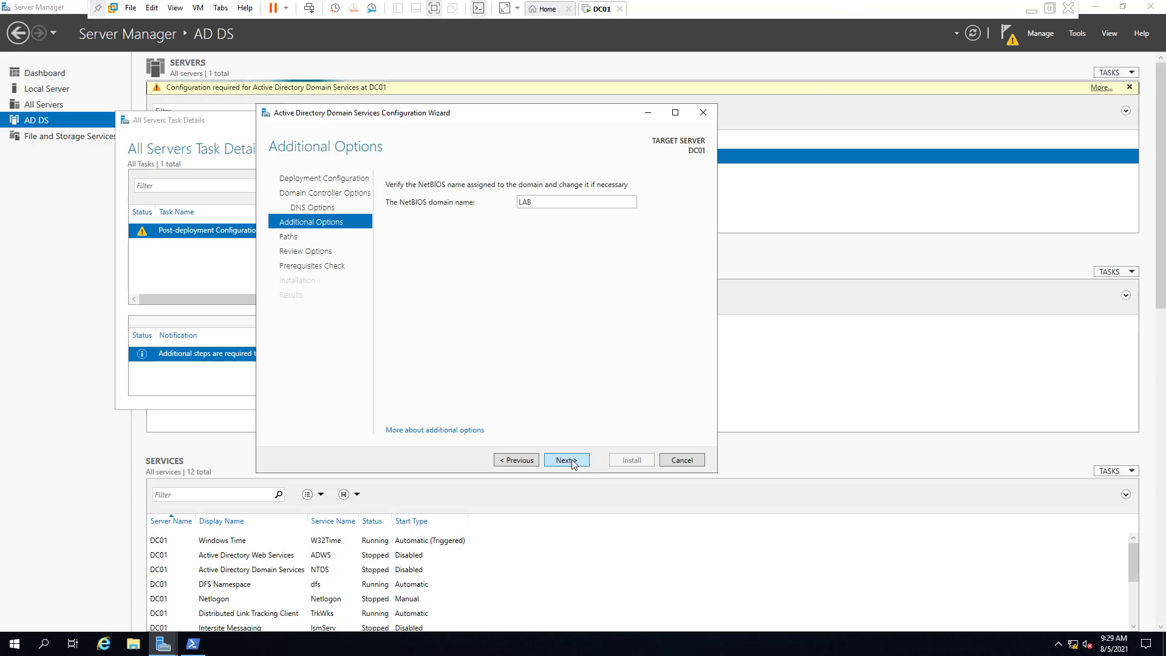
left_click(571, 463)
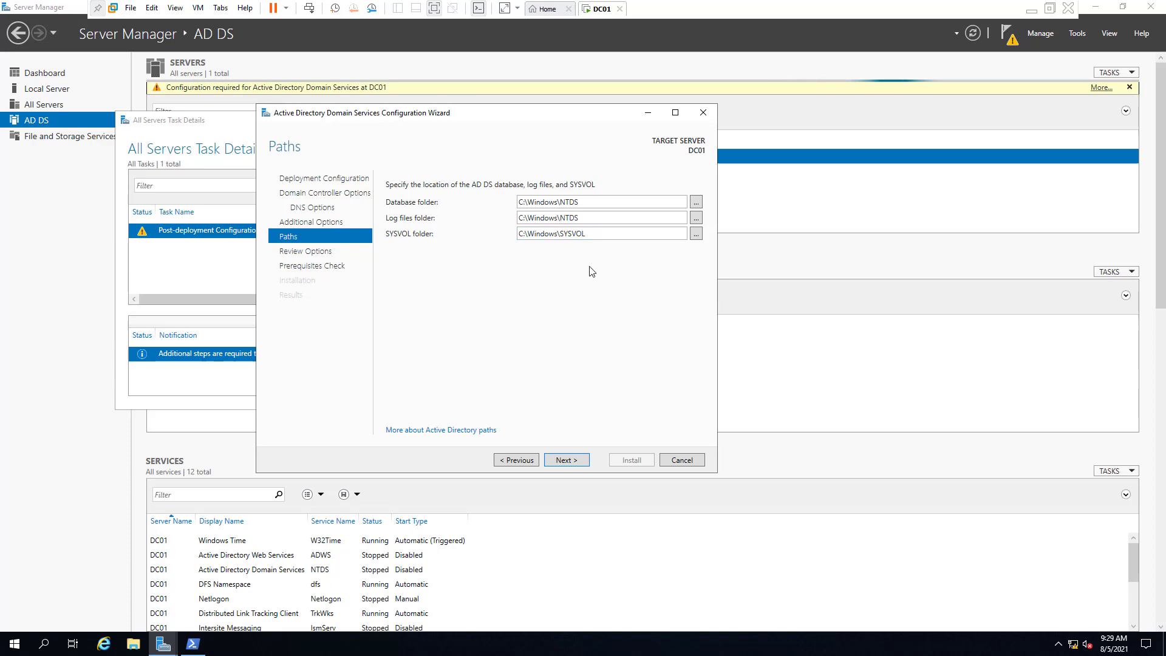
Open the generated AD DS PowerShell script in Notepad, select its command lines, then minimize it
left_click(575, 463)
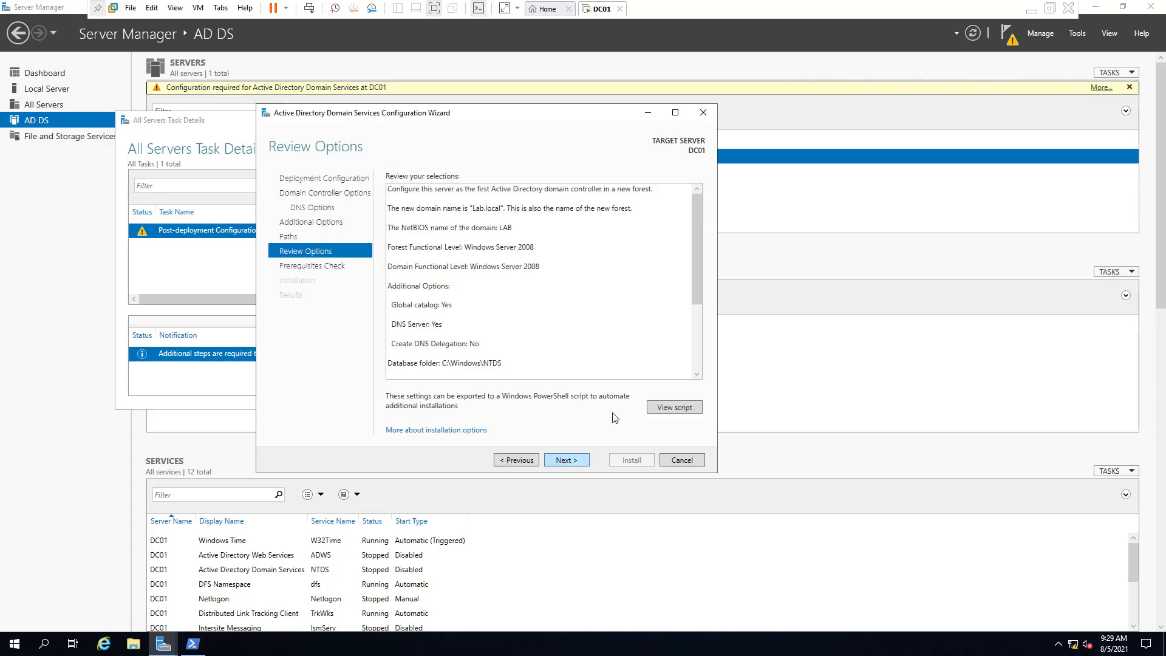
left_click(674, 407)
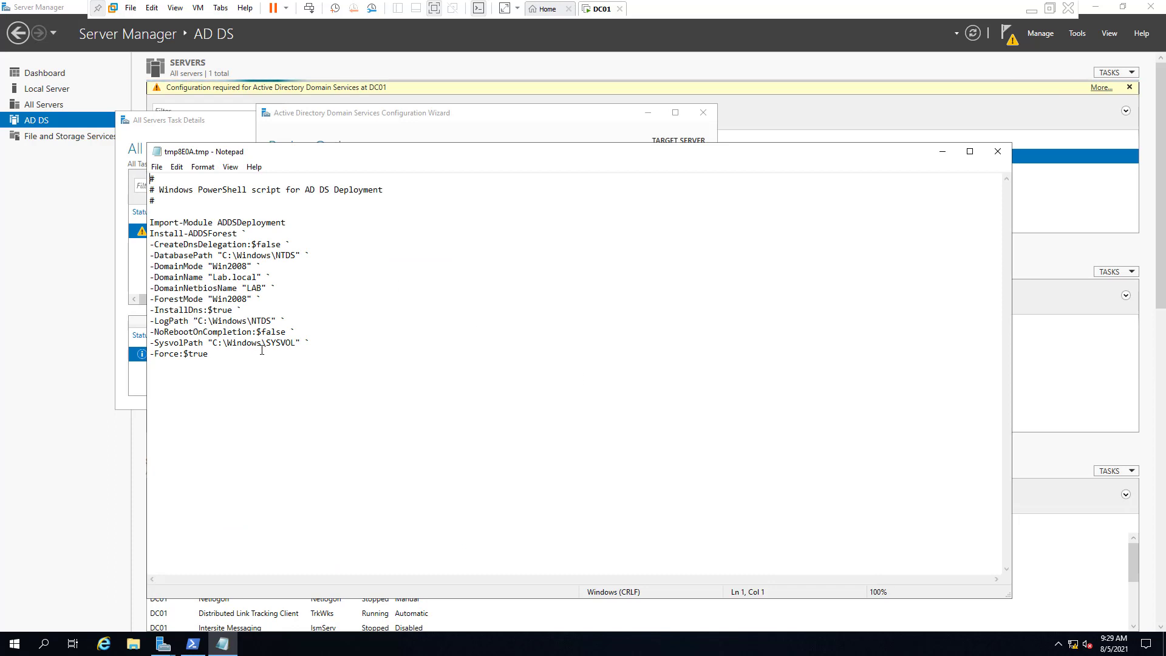
left_click_drag(255, 354, 153, 222)
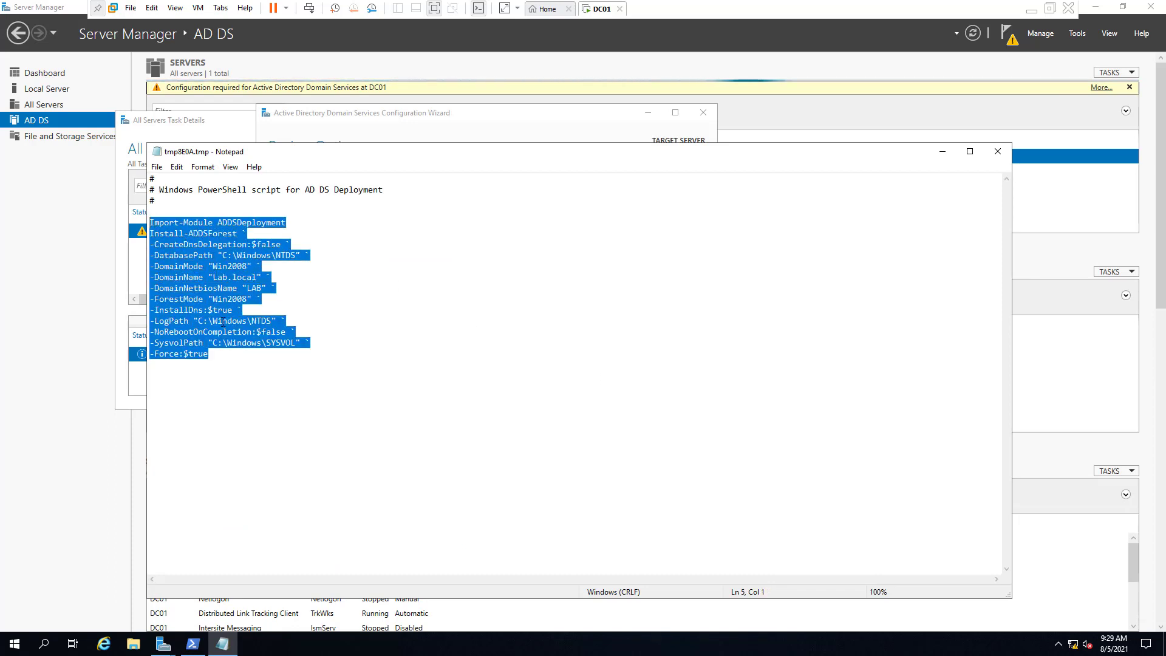
left_click(215, 364)
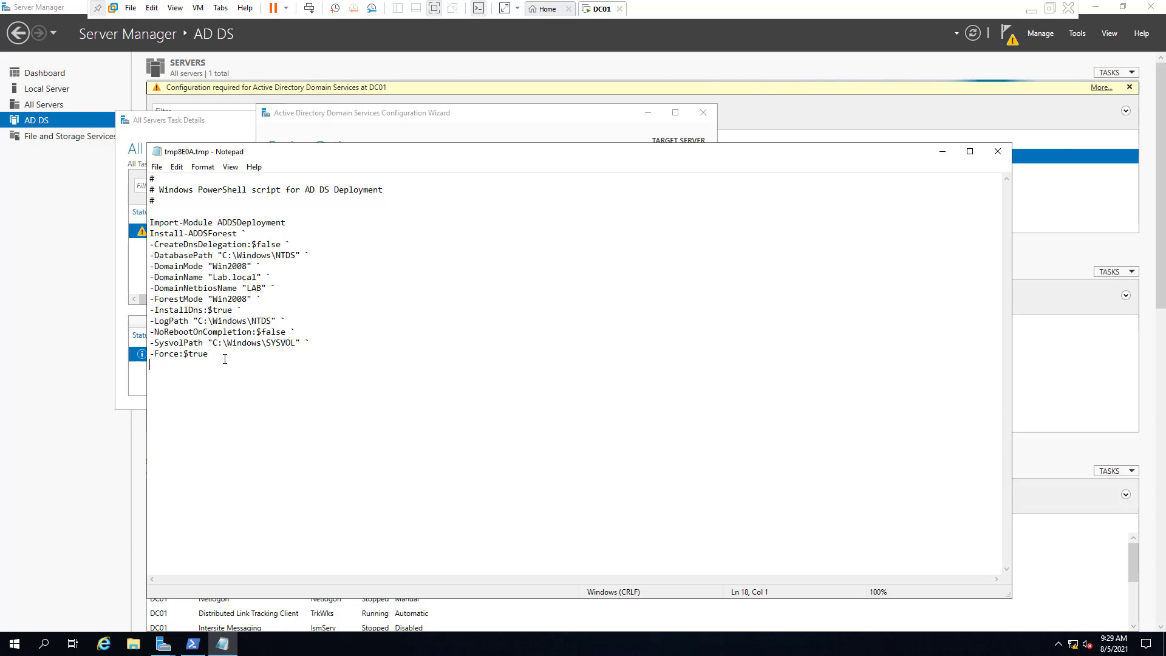
left_click_drag(221, 359, 153, 220)
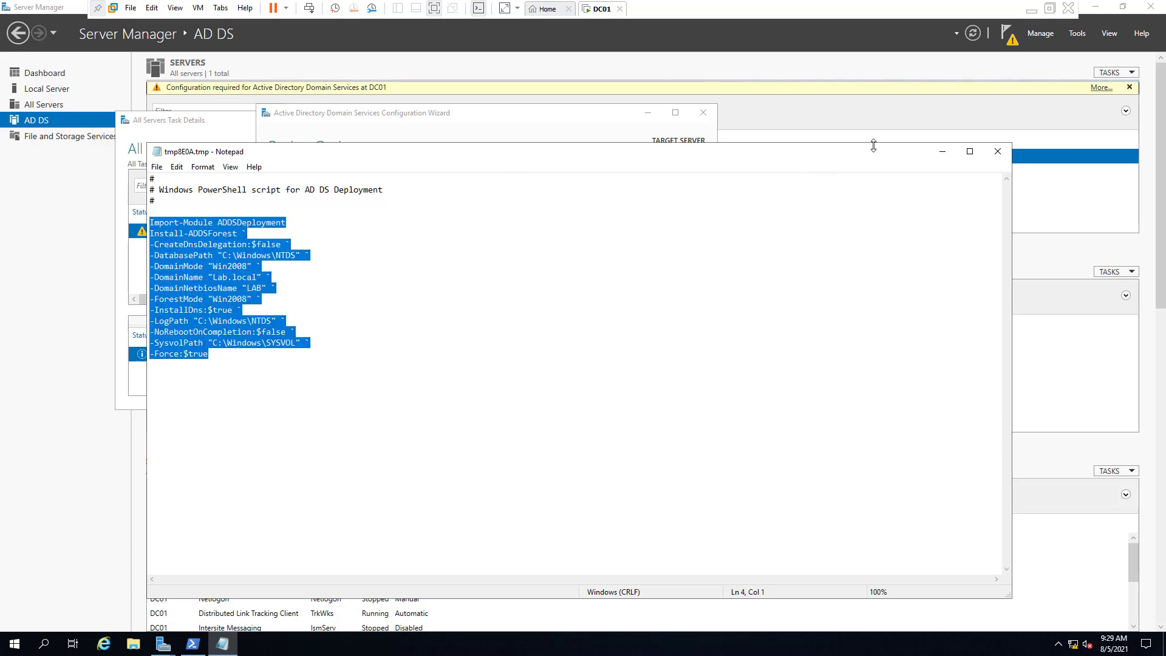
left_click(941, 151)
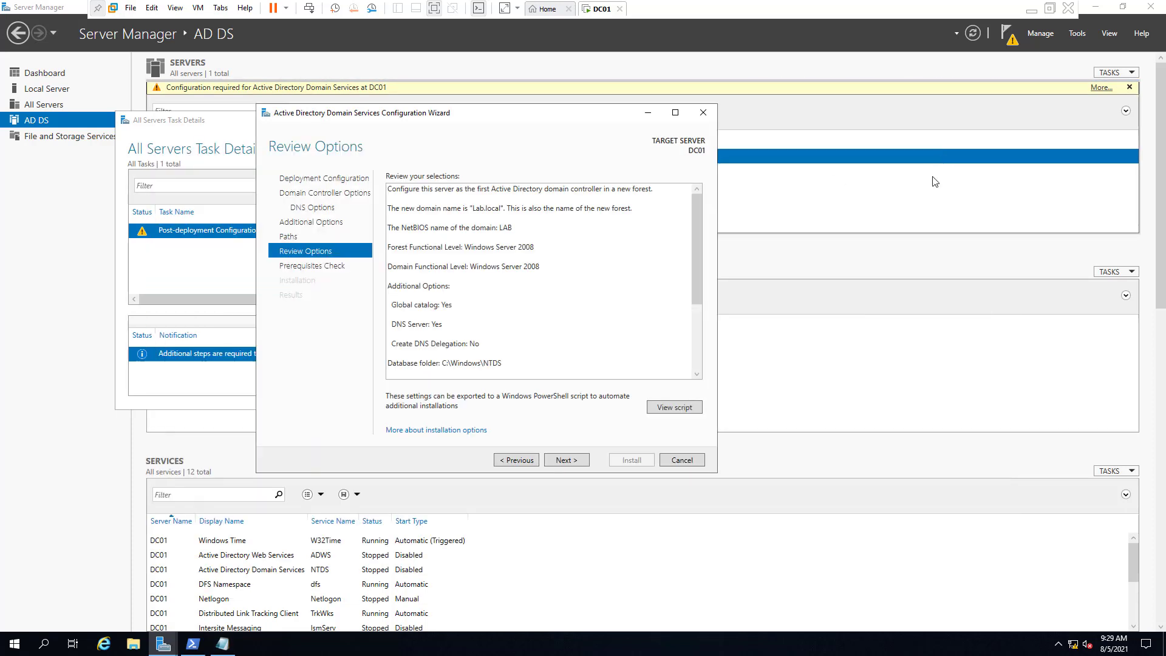
Run the prerequisites check for promoting DC01 until all checks pass
left_click(564, 461)
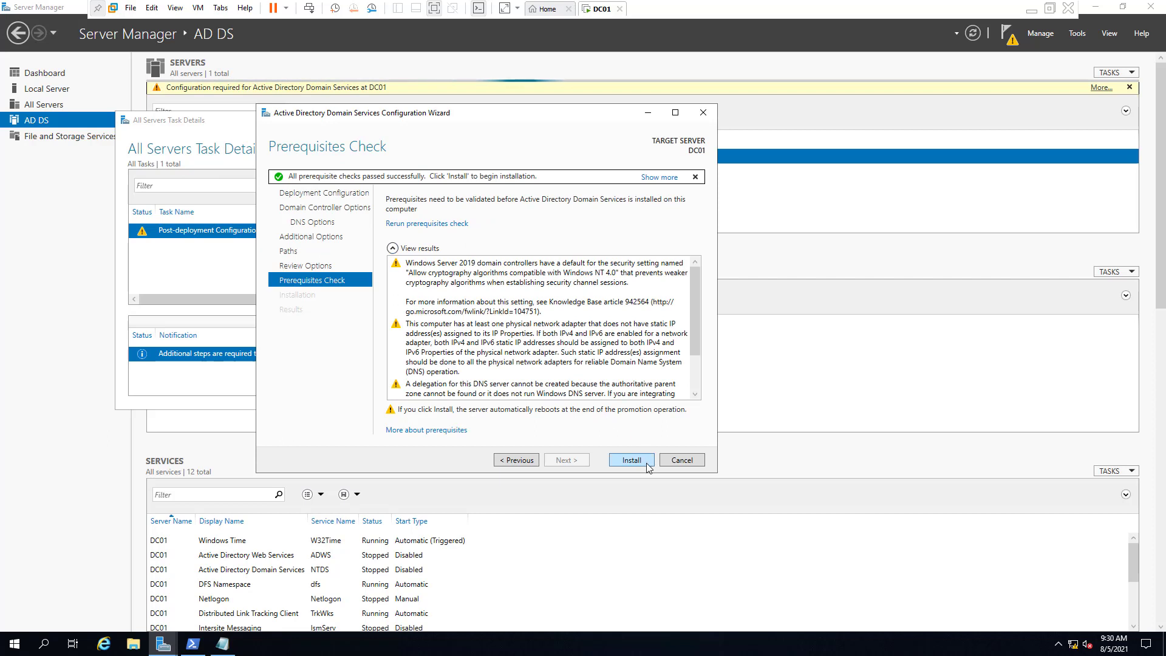
Install the promotion so DC01 restarts and applies computer settings
left_click(631, 460)
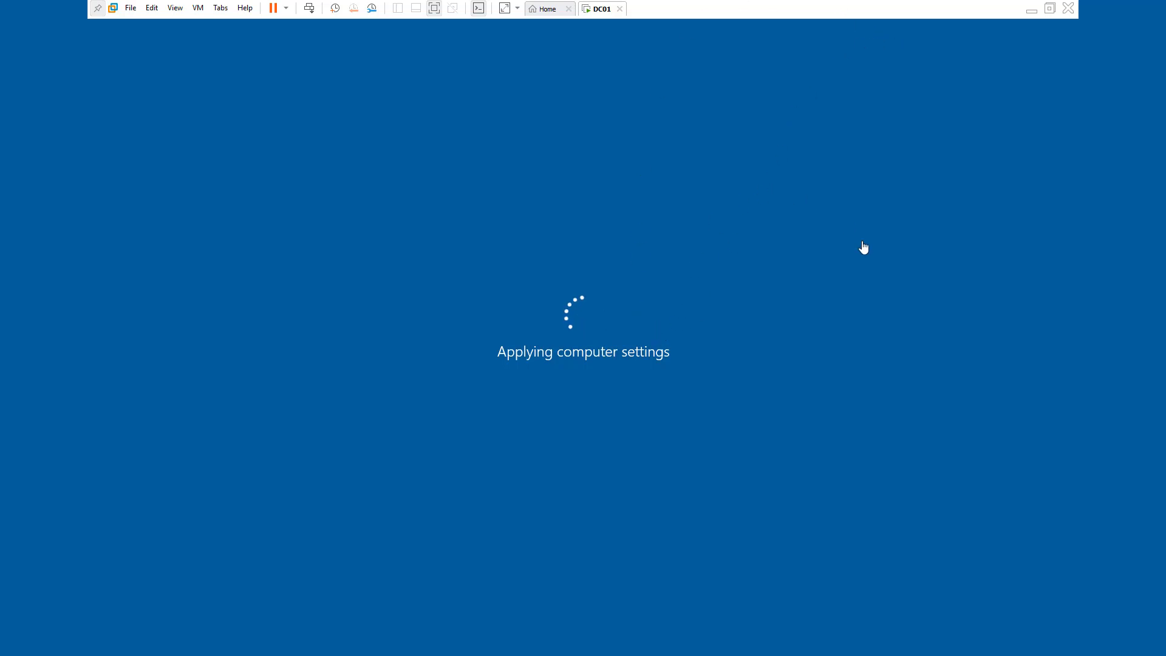
Take the DC01 virtual machine out of full-screen mode in VMware Workstation
left_click(1051, 13)
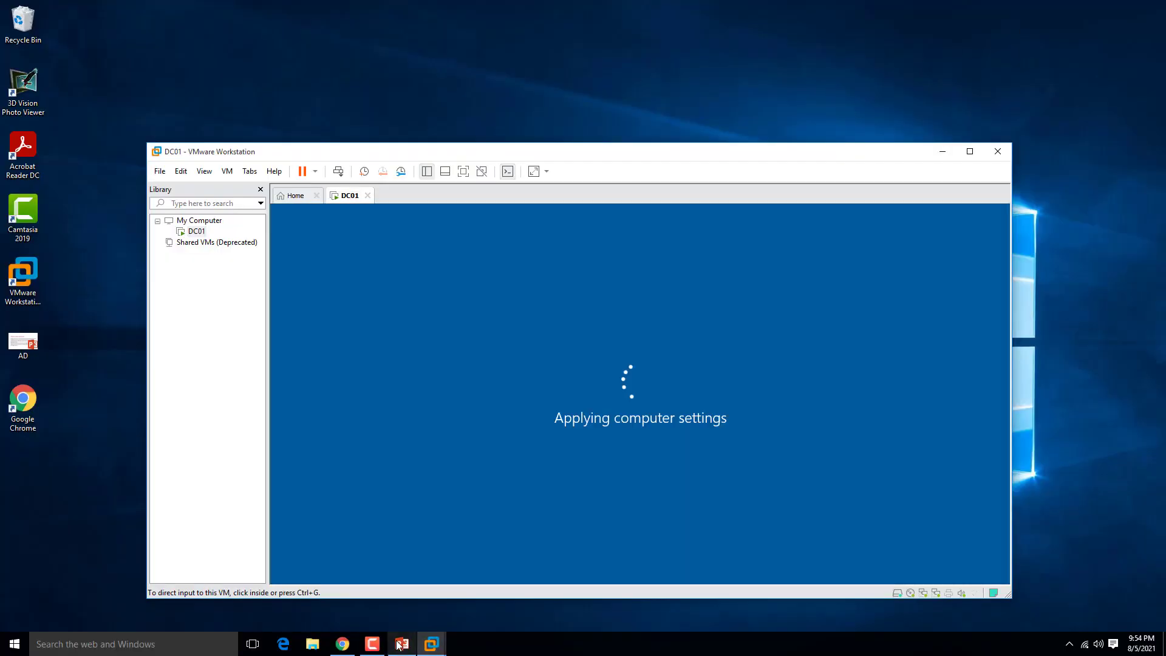
mouse_move(382, 650)
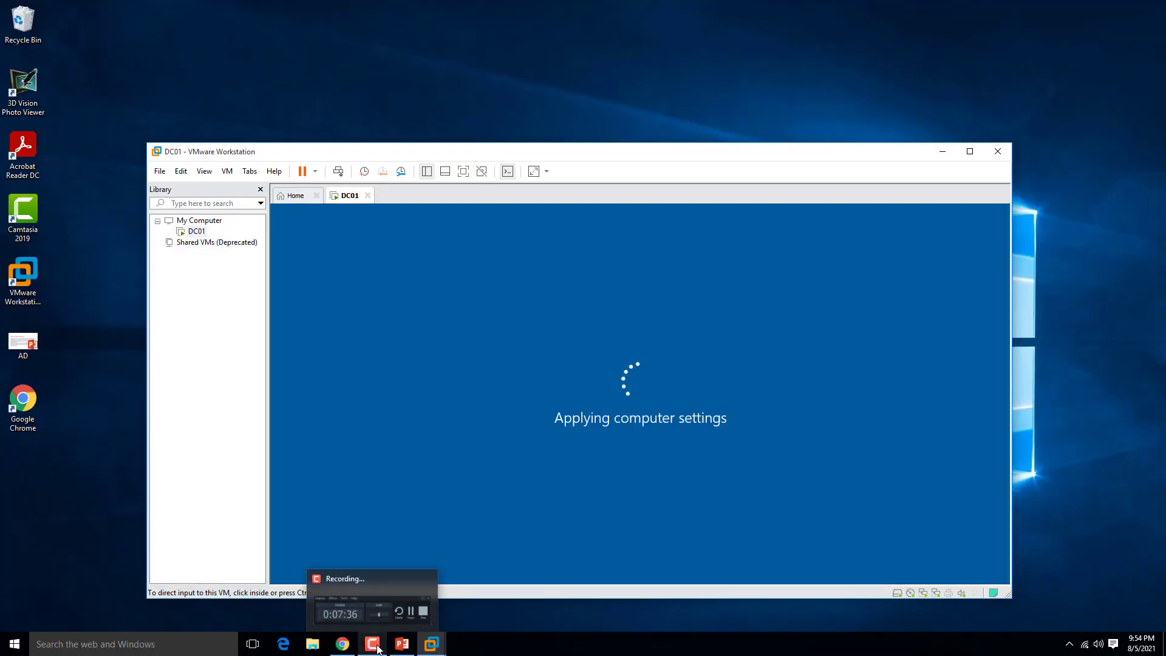
mouse_move(378, 606)
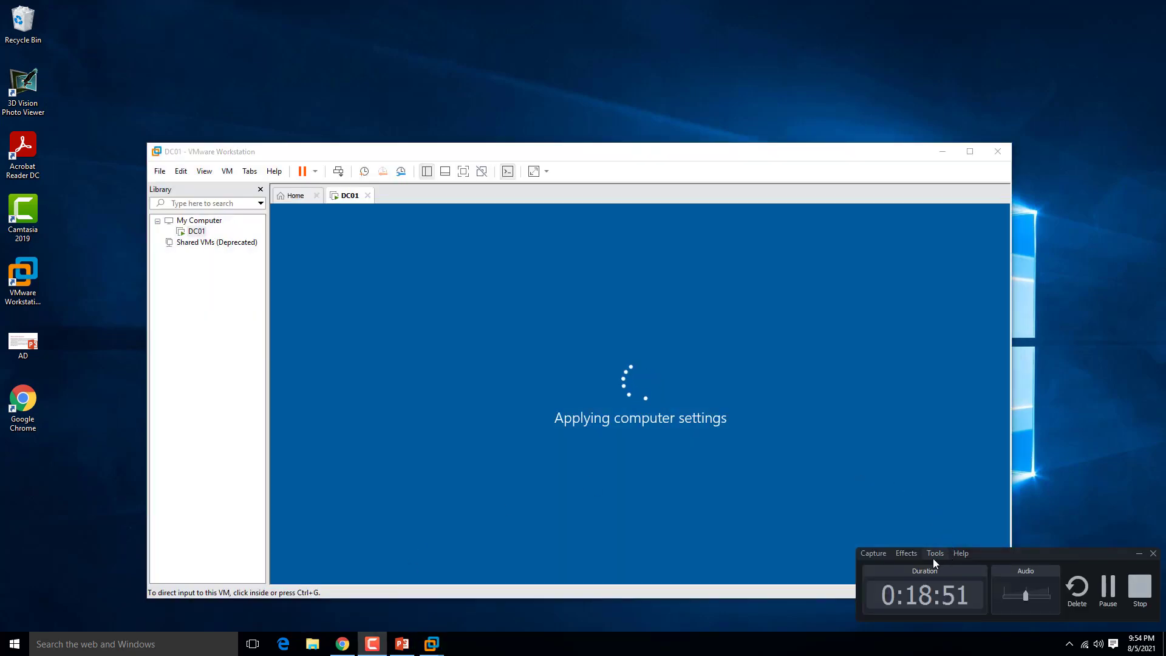
left_click(1109, 590)
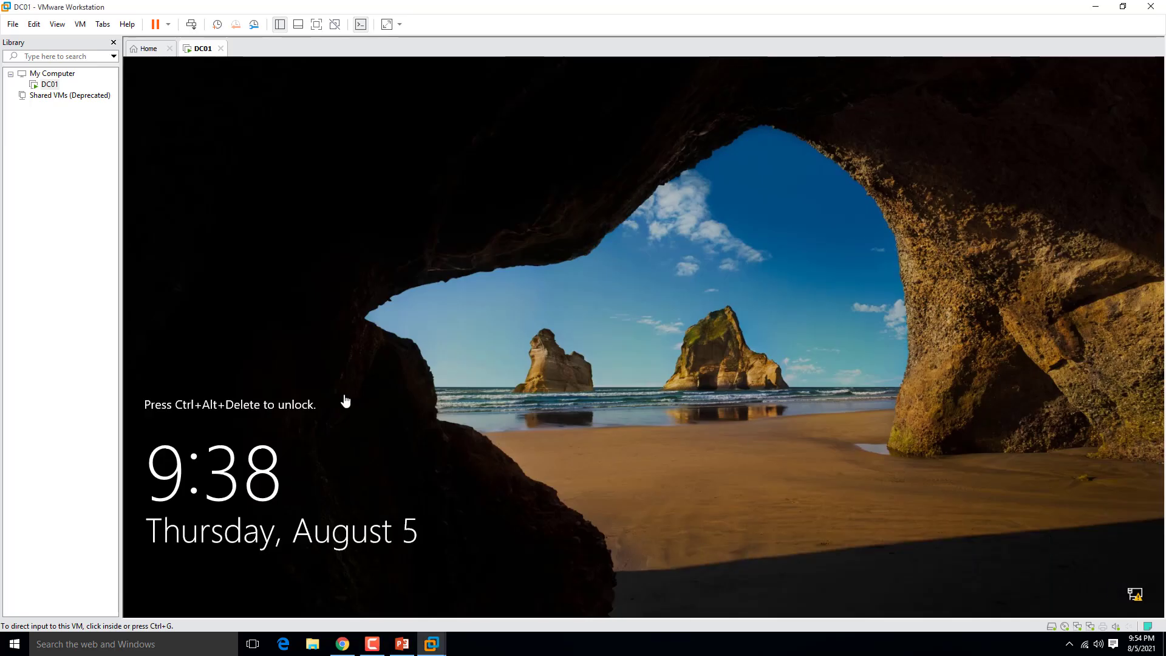
Send Ctrl+Alt+Del to DC01 and enter the administrator password at the sign-in prompt
left_click(80, 24)
left_click(110, 85)
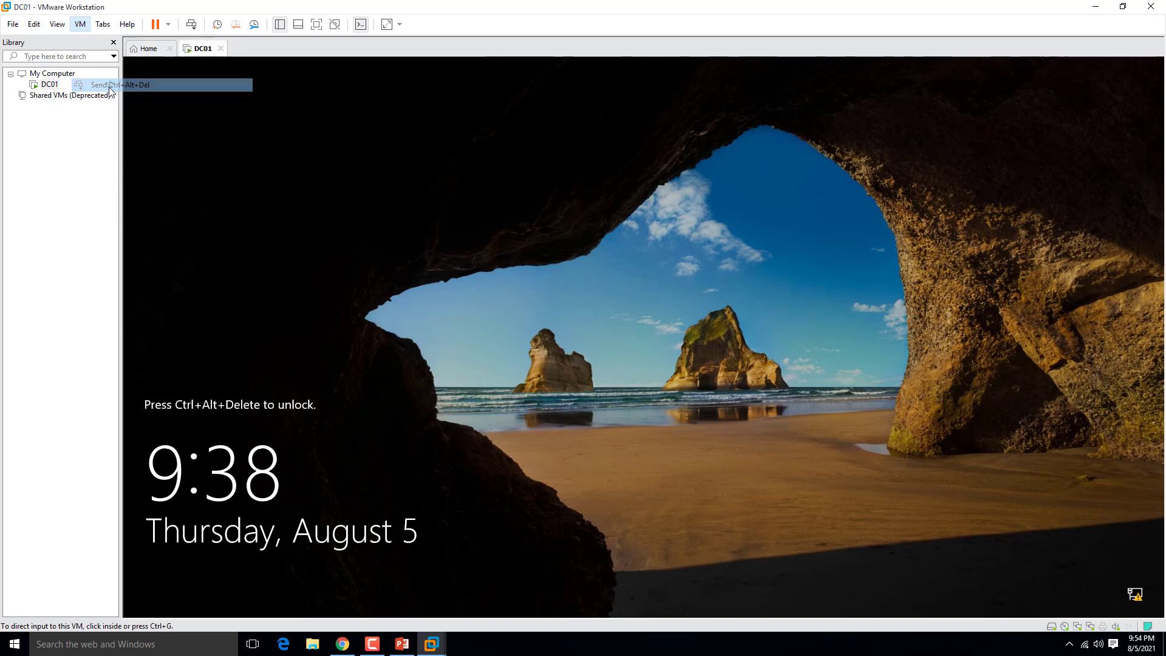
left_click(623, 394)
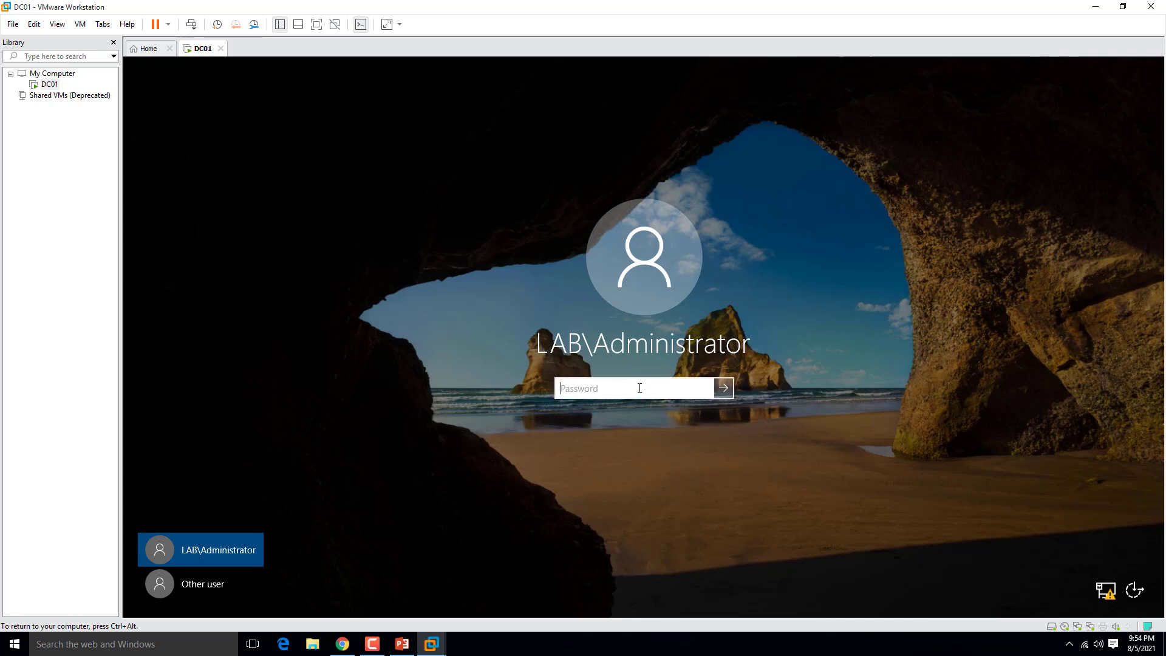
type("Pa55w.rd")
Sign in as LAB\Administrator and dismiss the Windows Admin Center pop-up in Server Manager
key("Return")
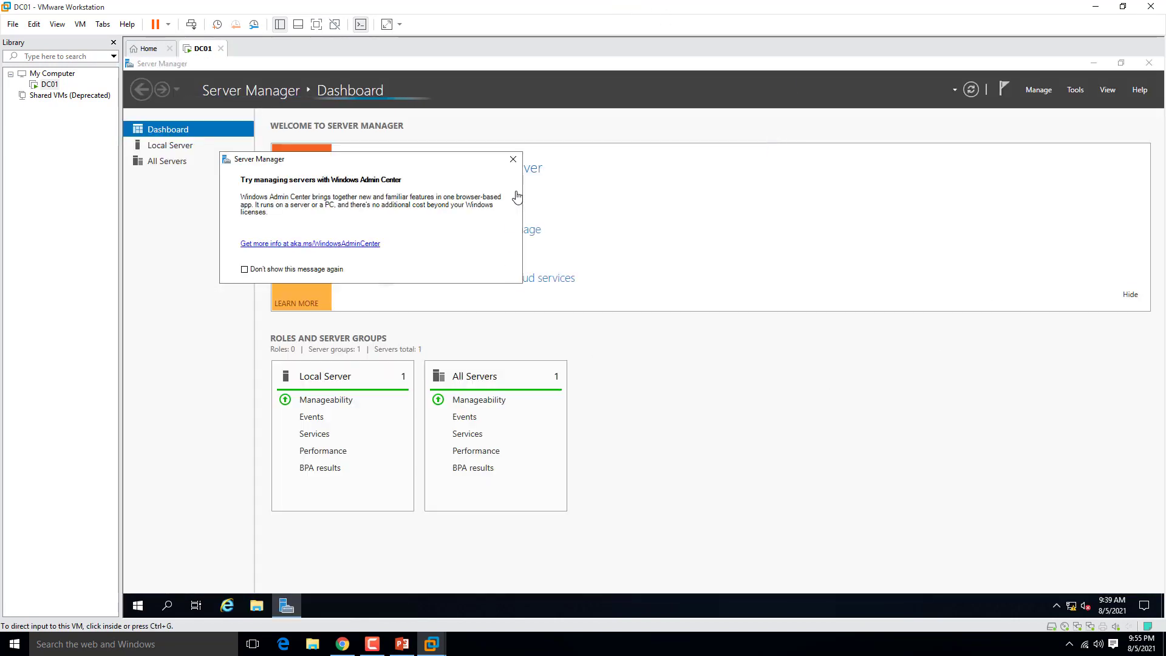
left_click(514, 161)
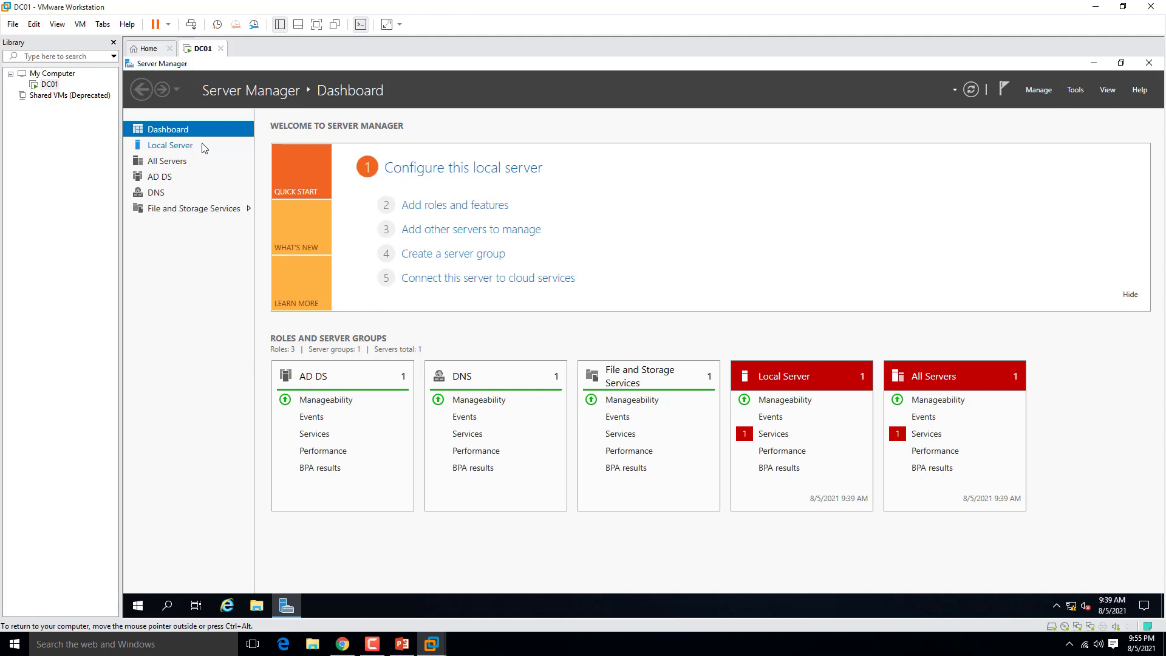
Switch between the AD DS and DNS role pages, ending on AD DS with DC01's 18 events
left_click(165, 176)
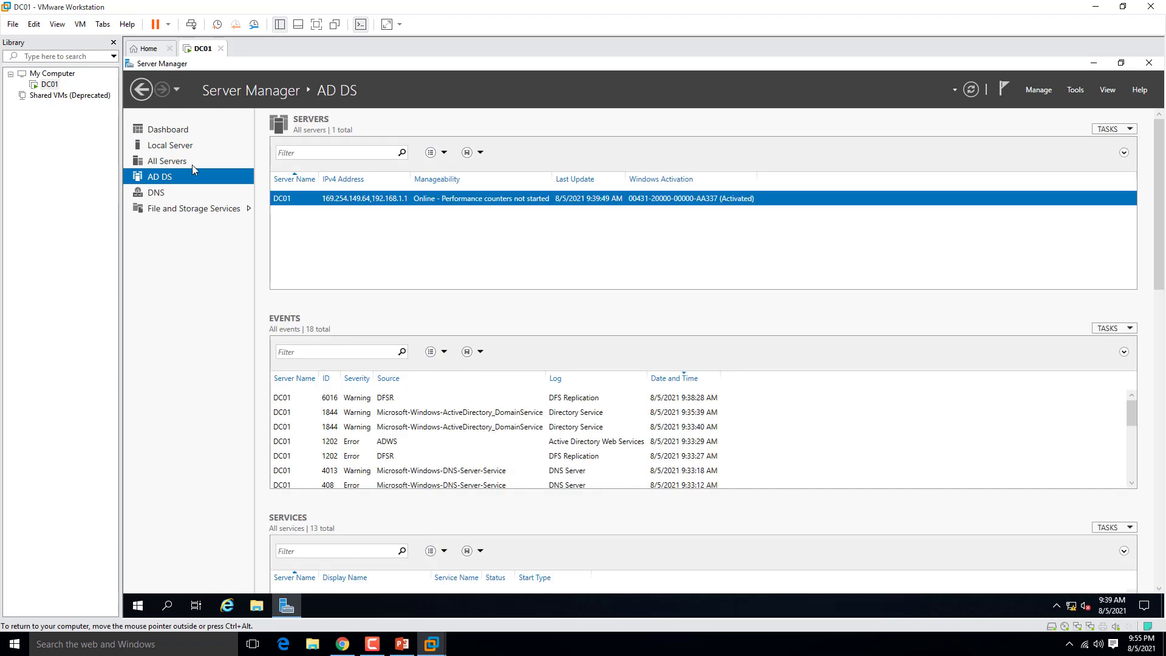
left_click(159, 193)
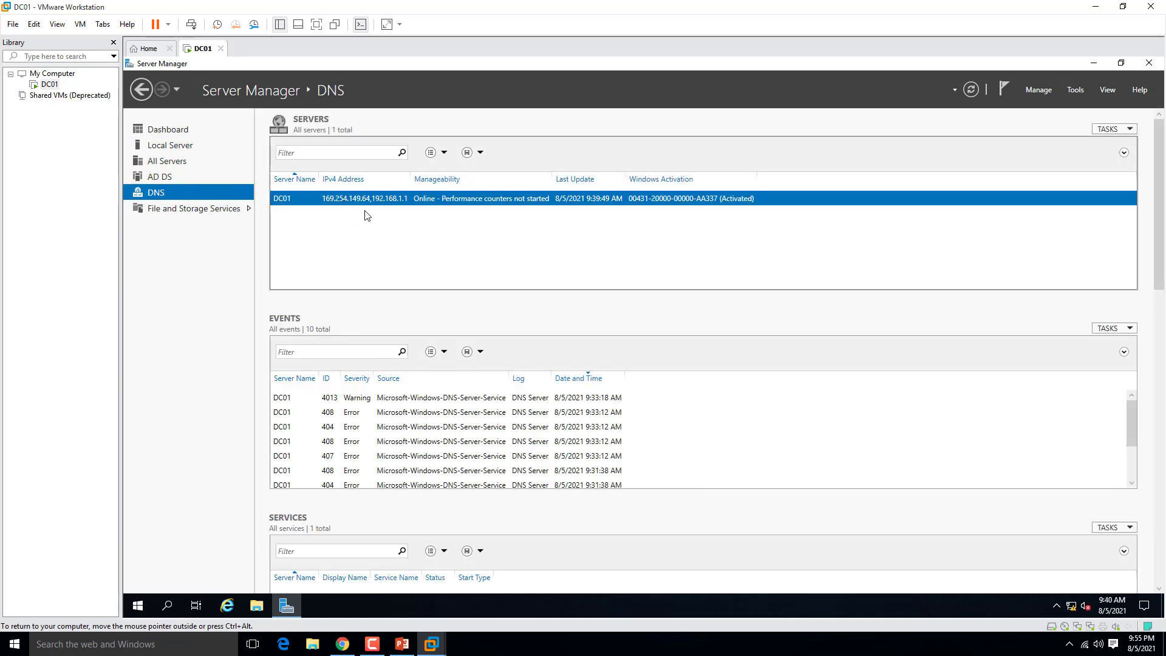
left_click(167, 178)
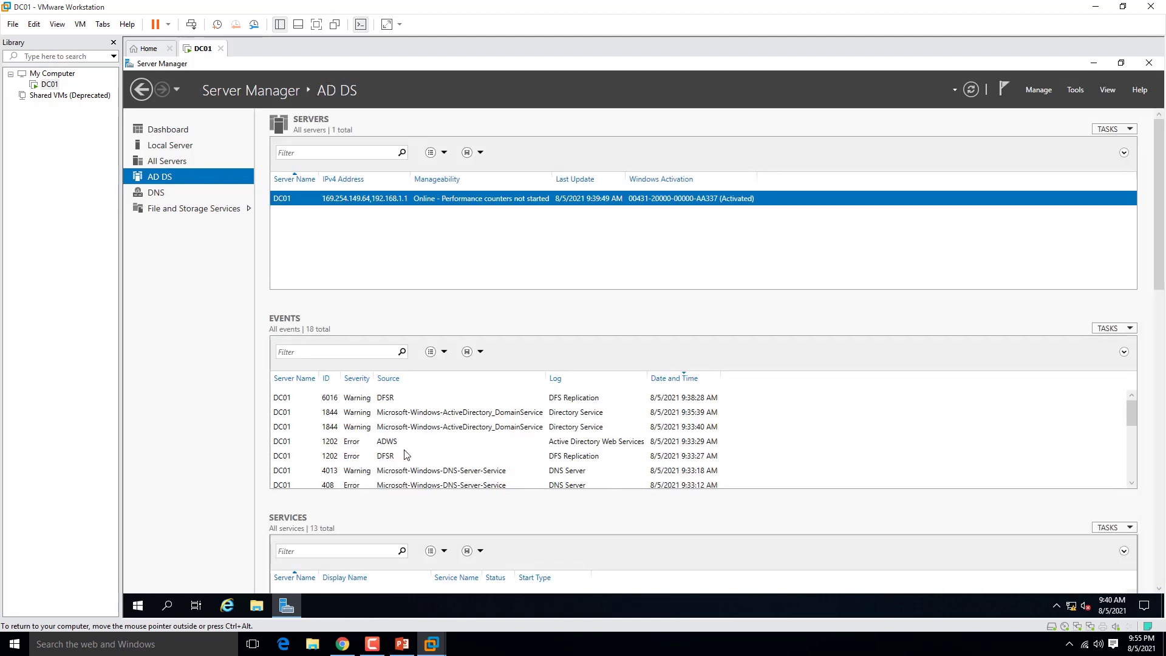
right_click(336, 199)
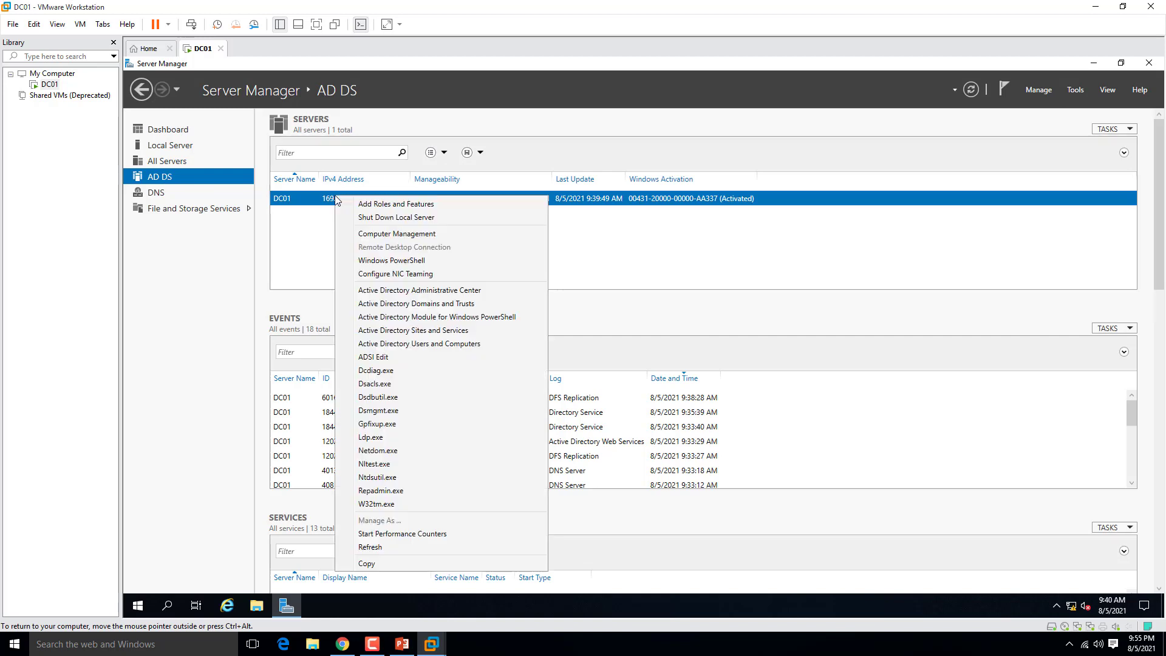
left_click(415, 345)
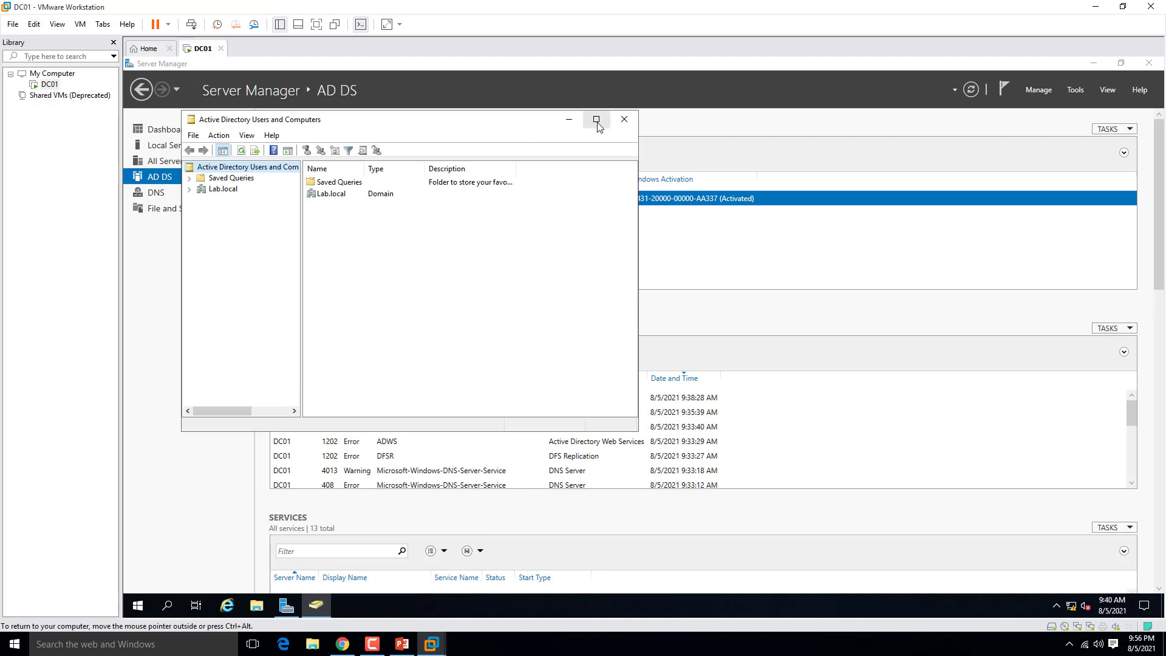
left_click(596, 121)
left_click(157, 131)
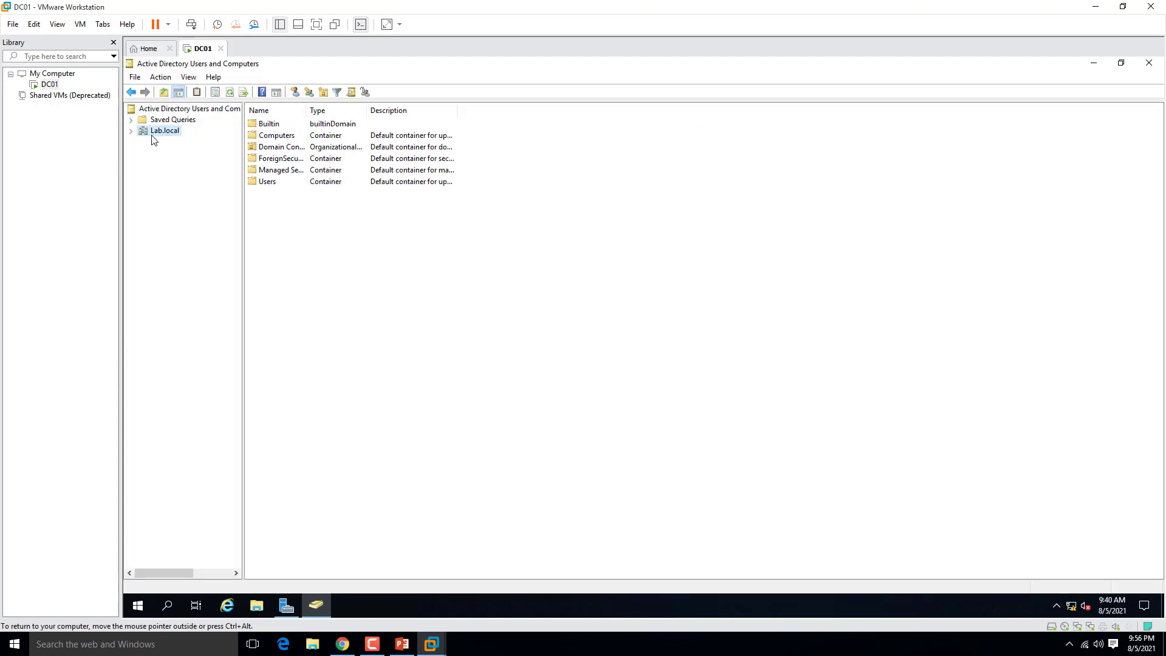
left_click(131, 132)
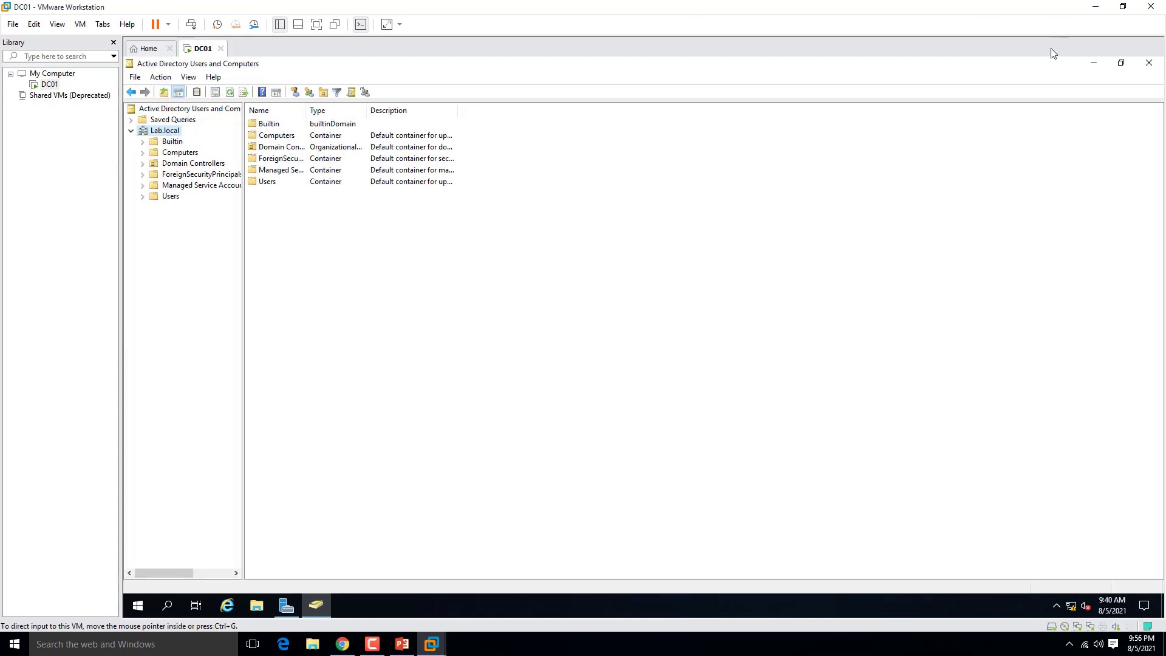
left_click(1148, 62)
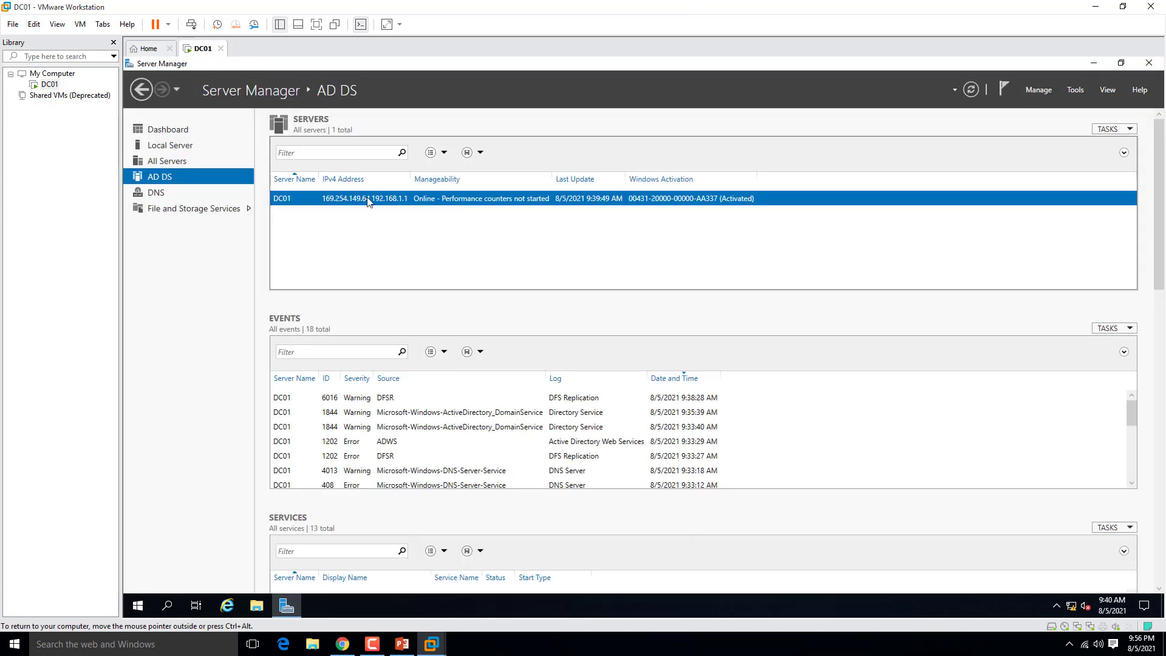
right_click(368, 201)
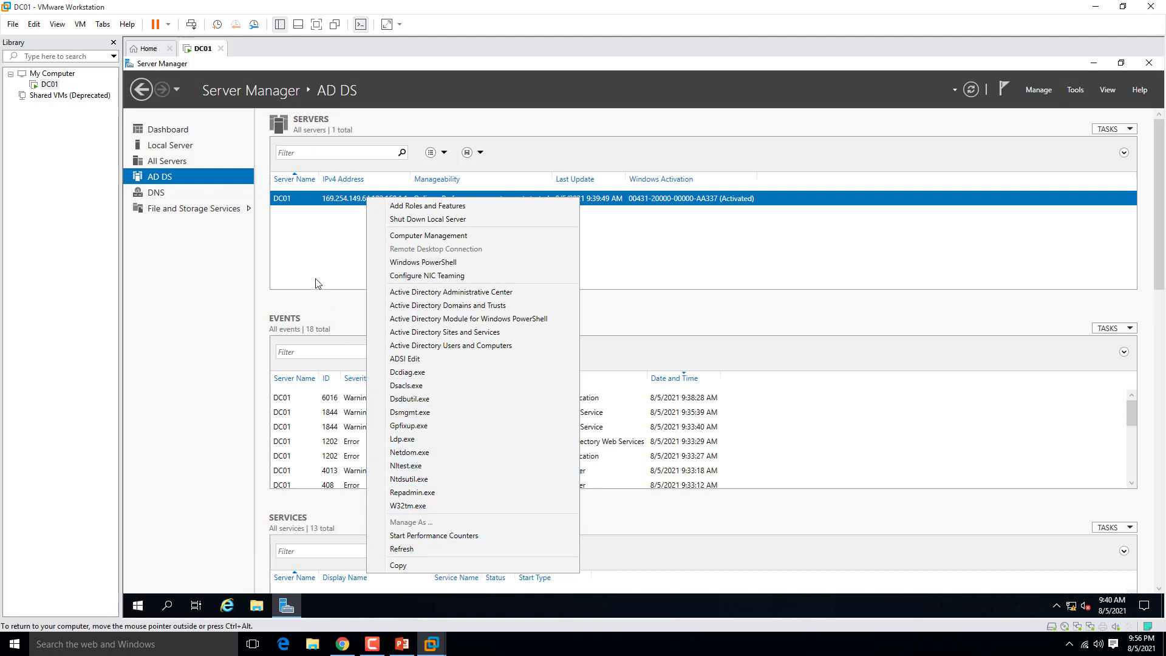
left_click(344, 314)
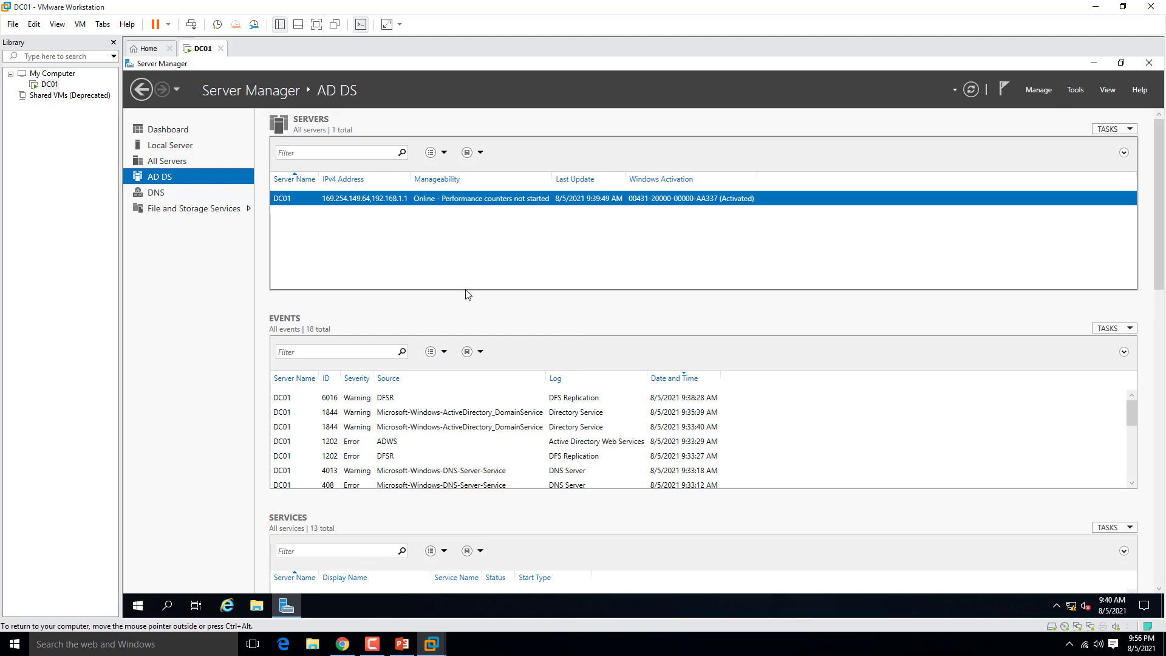